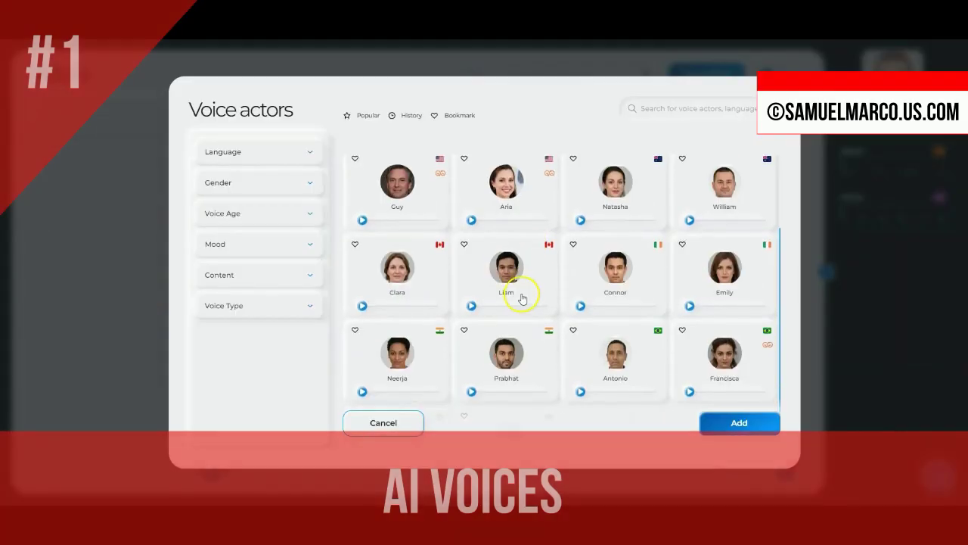
# - Add Aria from the voice catalogue and make her the first paragraph's voice
pyautogui.scroll(2, 520, 330)
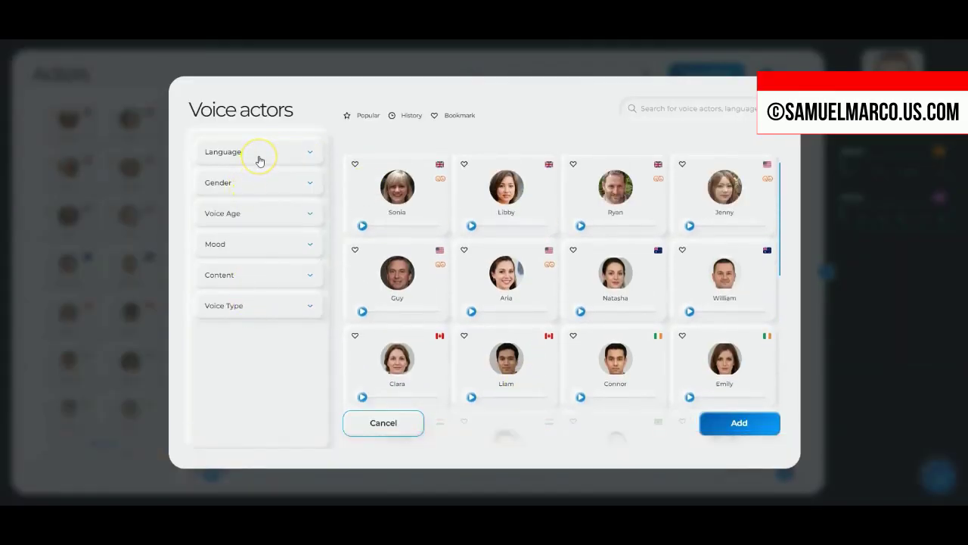
pyautogui.click(506, 280)
pyautogui.click(718, 425)
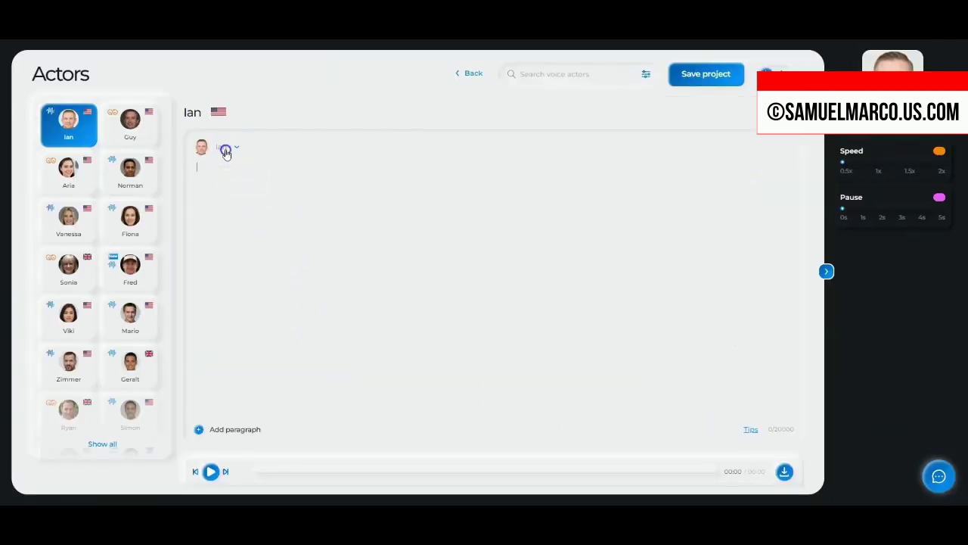
pyautogui.click(225, 152)
pyautogui.click(227, 174)
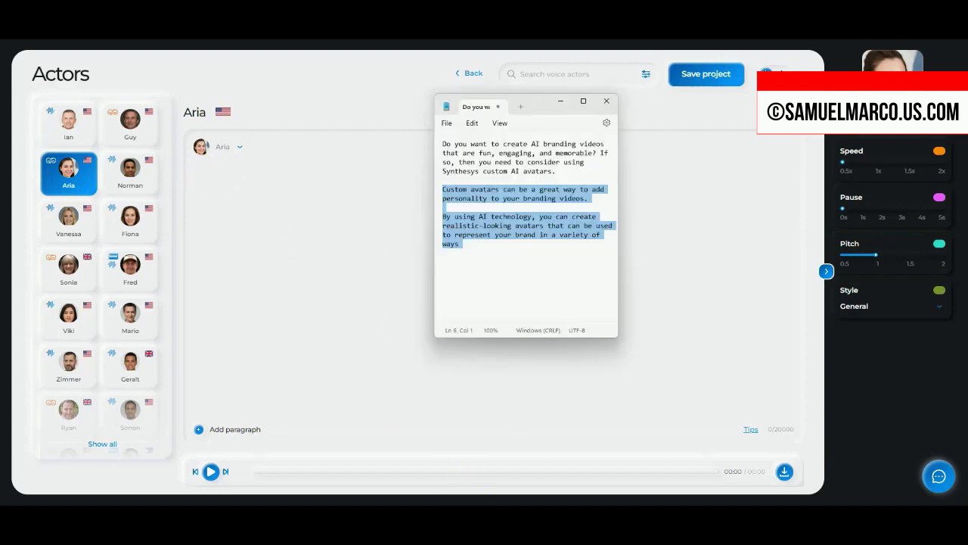
# - Paste the opening paragraph for Aria and the second part into a new Guy paragraph
pyautogui.moveTo(557, 173); pyautogui.dragTo(420, 141)
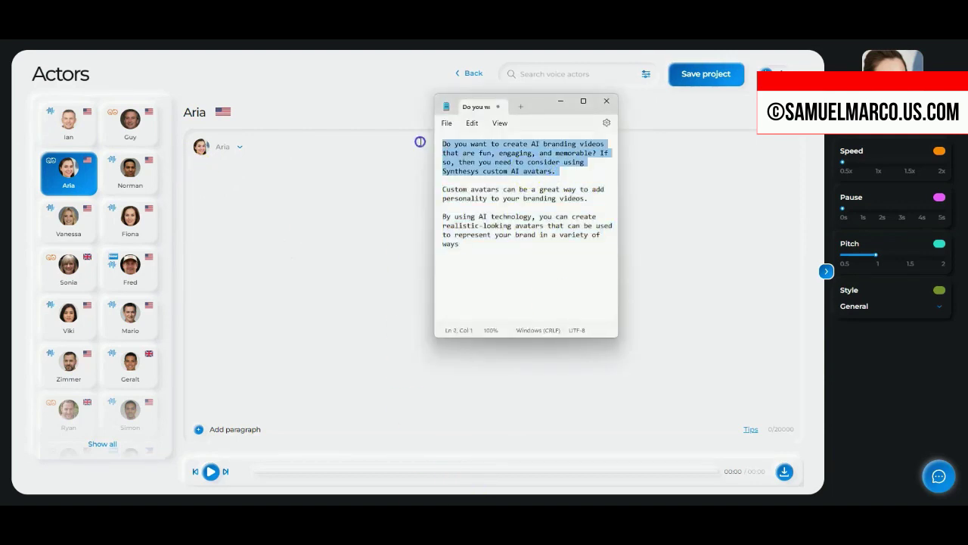
pyautogui.click(201, 162)
pyautogui.write('Do you want to create AI branding videos that are fun, engaging, and memorable? If so, then you need to consider using Synthesys custom AI avatars.')
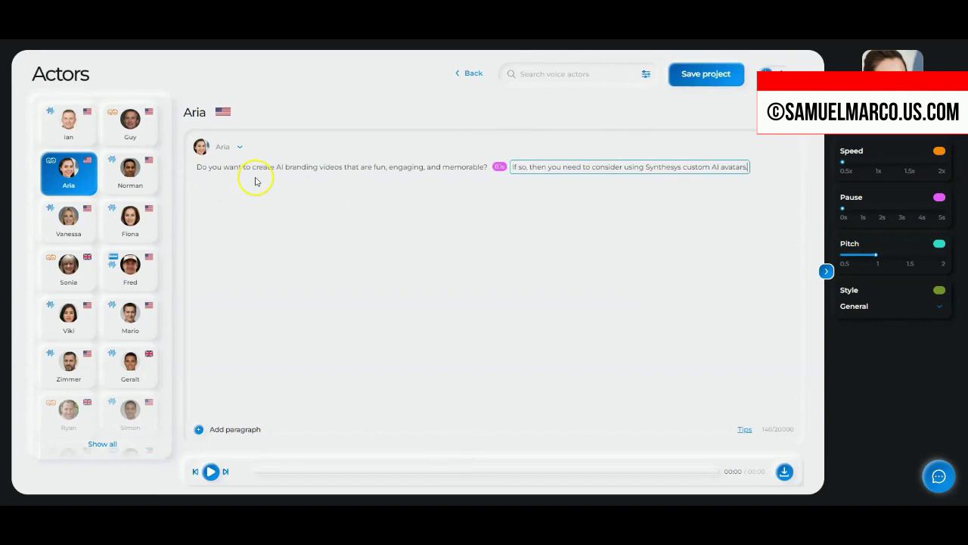
pyautogui.click(223, 195)
pyautogui.click(223, 244)
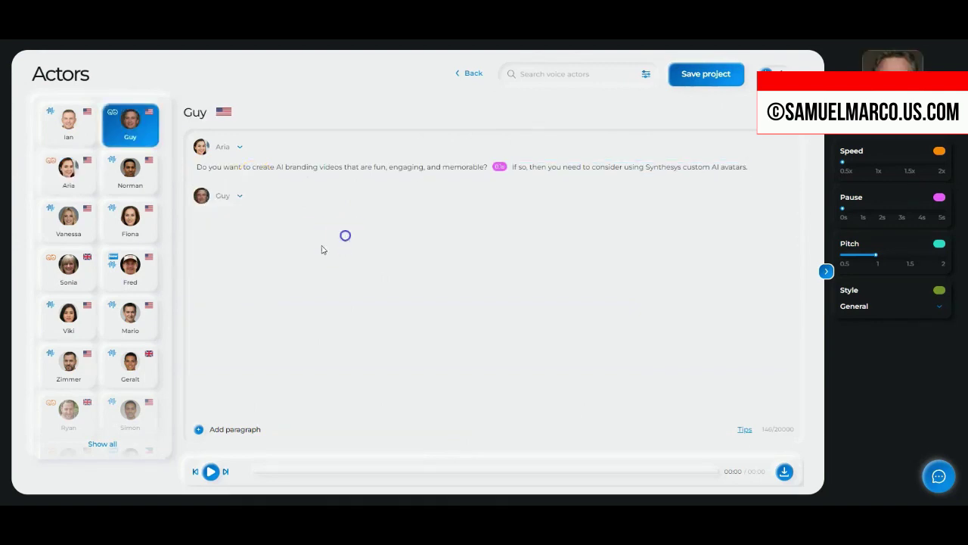
pyautogui.click(210, 217)
pyautogui.write('Custom avatars can be a great way to add personality to your branding videos. By using AI technology, you can create realistic-looking avatars that can be used to represent your brand in a variety of ways')
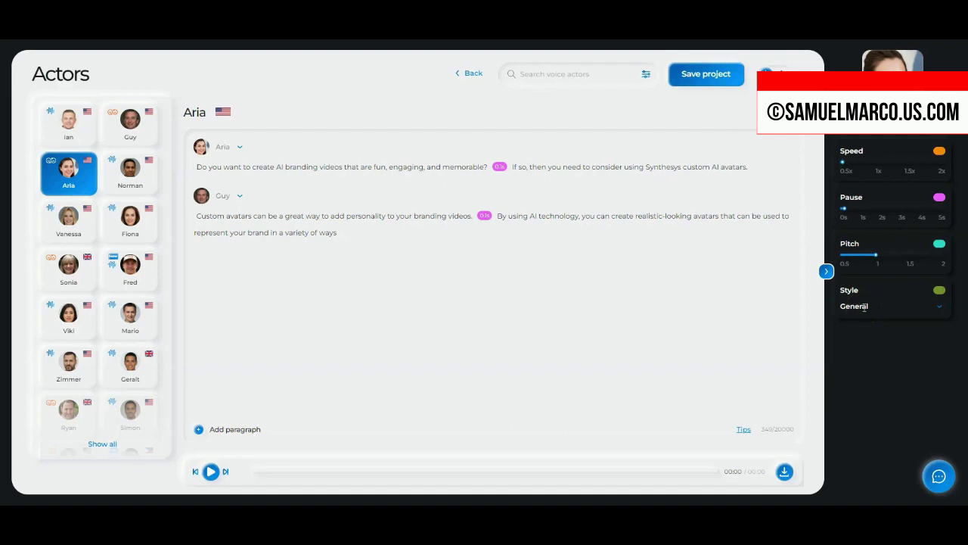
# - Play back the voiced script and download the audio as one integrated file
pyautogui.press('space')
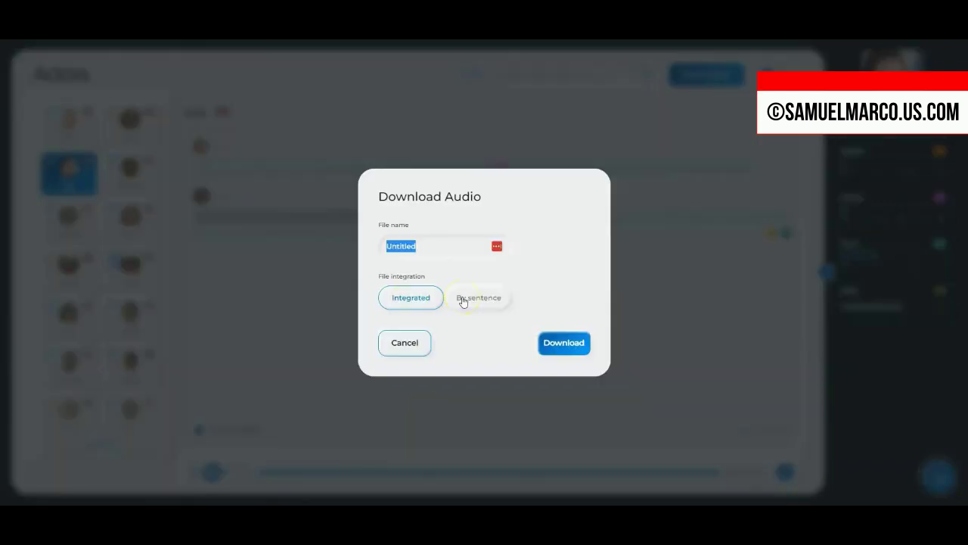
pyautogui.click(460, 298)
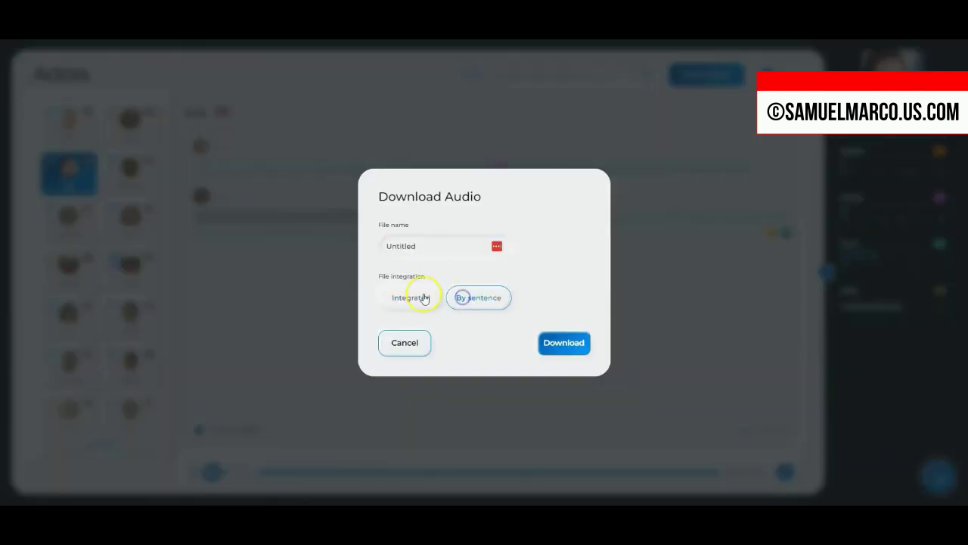
pyautogui.click(422, 296)
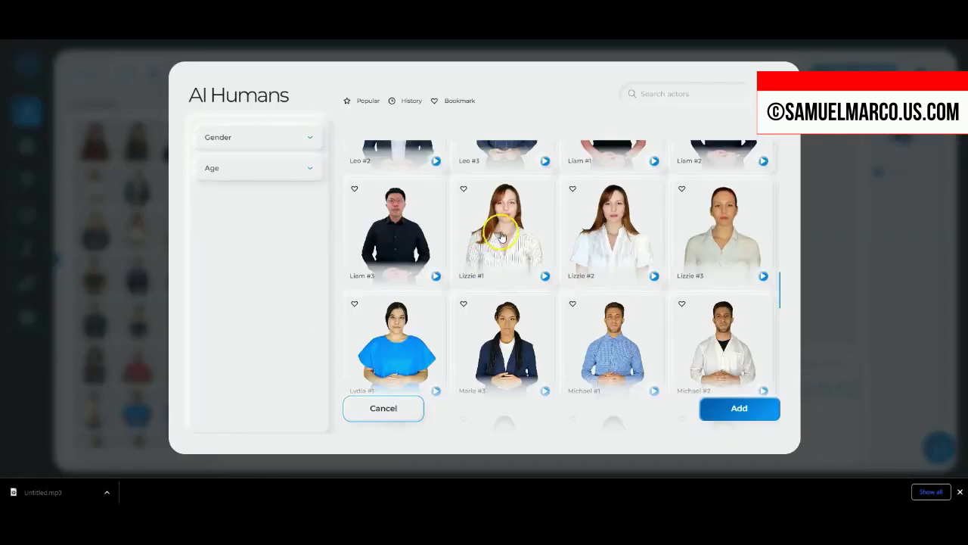
# - Add the Lizzie #1 avatar and change the script's voice actor to Aria
pyautogui.click(547, 277)
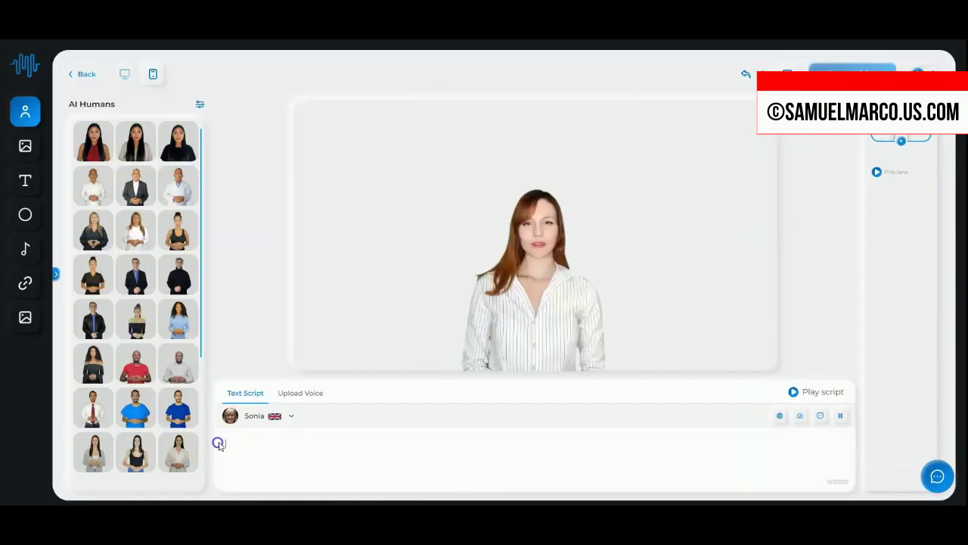
pyautogui.click(262, 443)
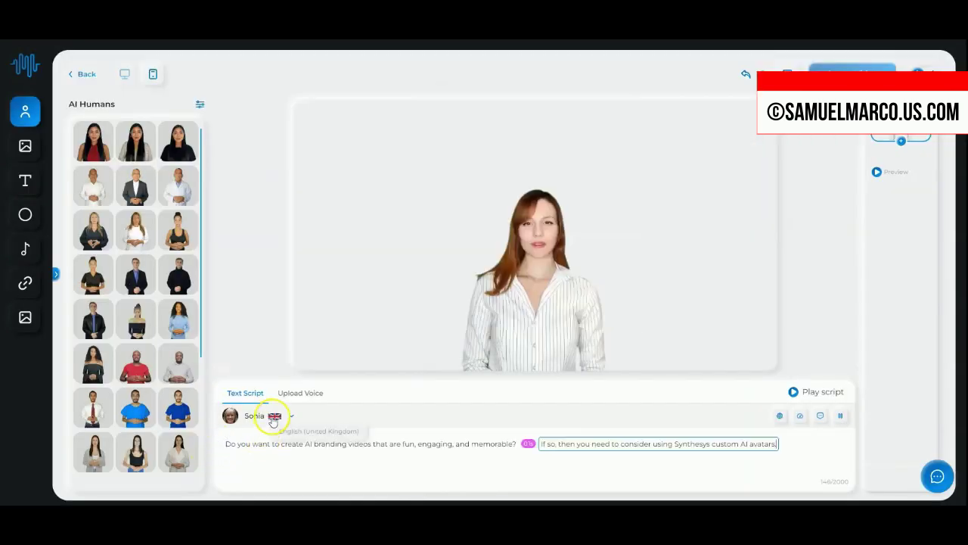
pyautogui.click(274, 417)
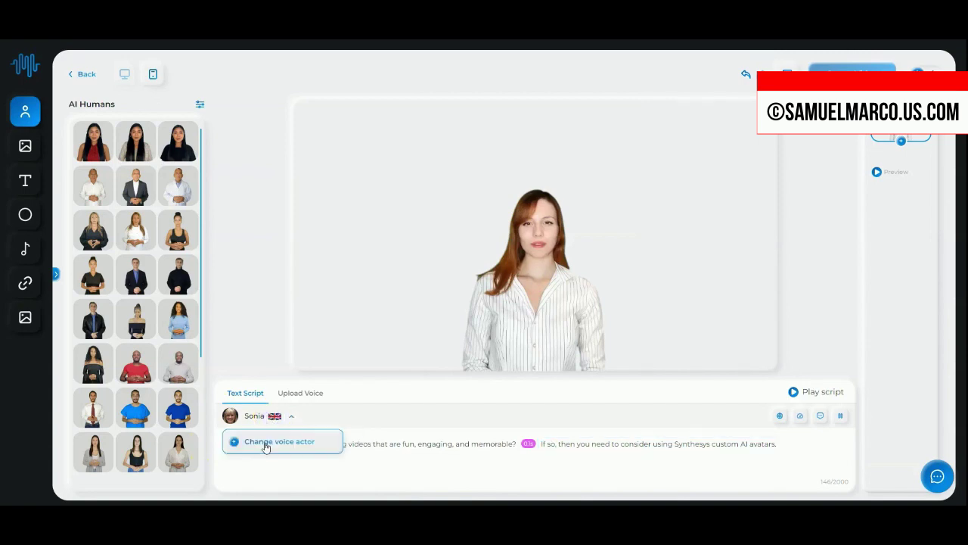
pyautogui.click(265, 443)
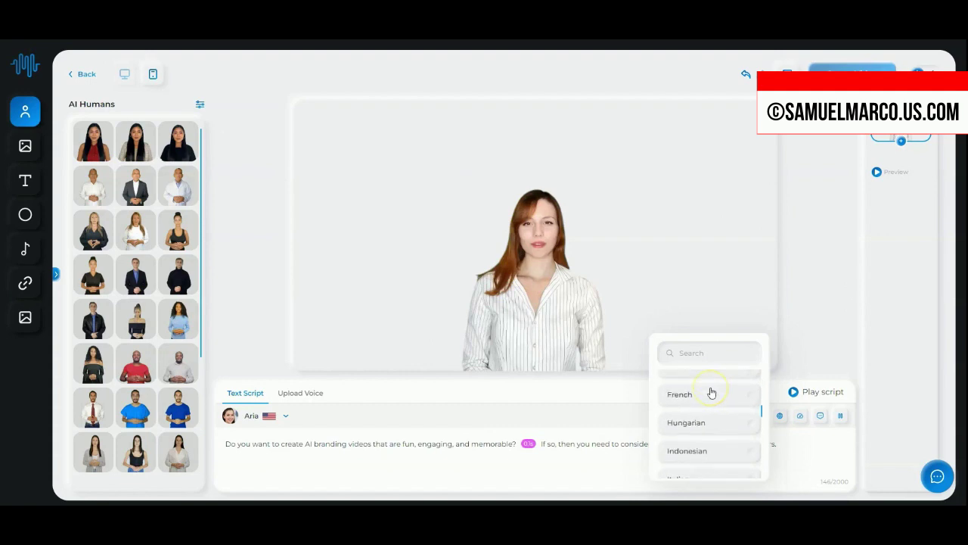
pyautogui.click(621, 400)
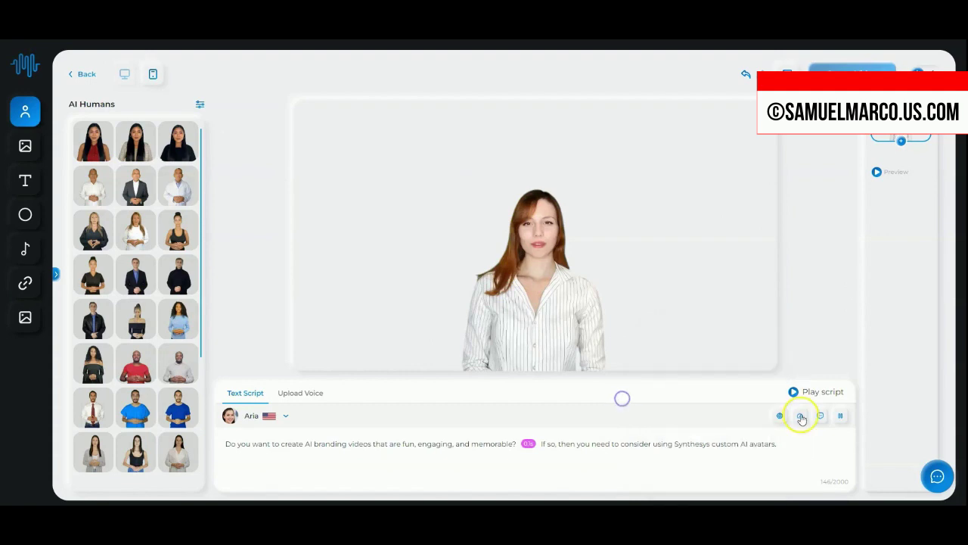
pyautogui.click(802, 416)
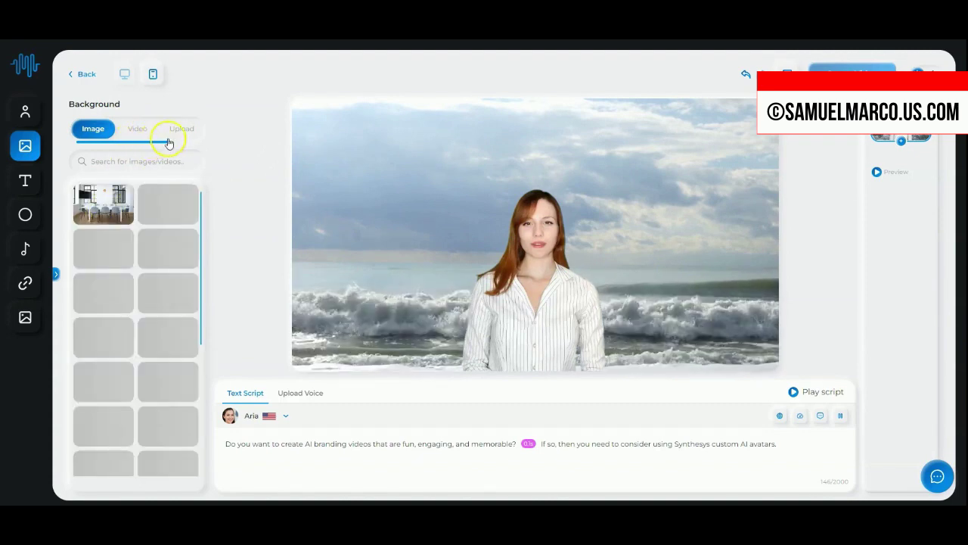
# - Switch to a plain colour background and centre the Synthesys AI Humans title
pyautogui.moveTo(151, 141); pyautogui.dragTo(192, 141)
pyautogui.click(183, 130)
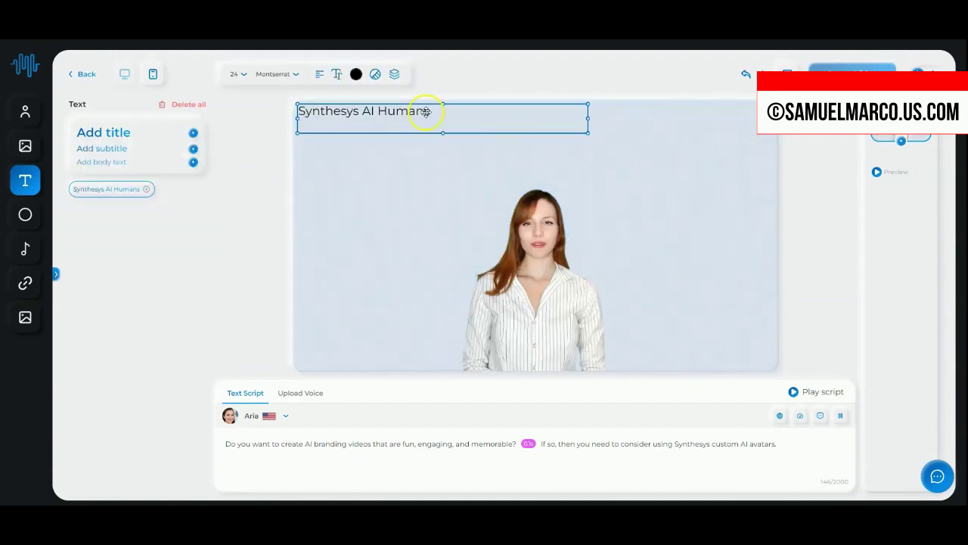
pyautogui.tripleClick(423, 111)
pyautogui.click(319, 74)
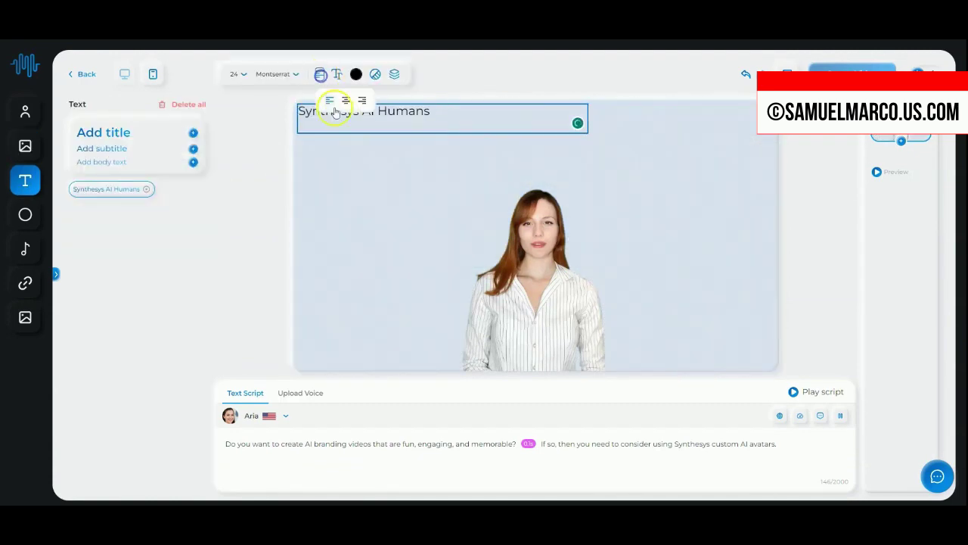
pyautogui.click(347, 97)
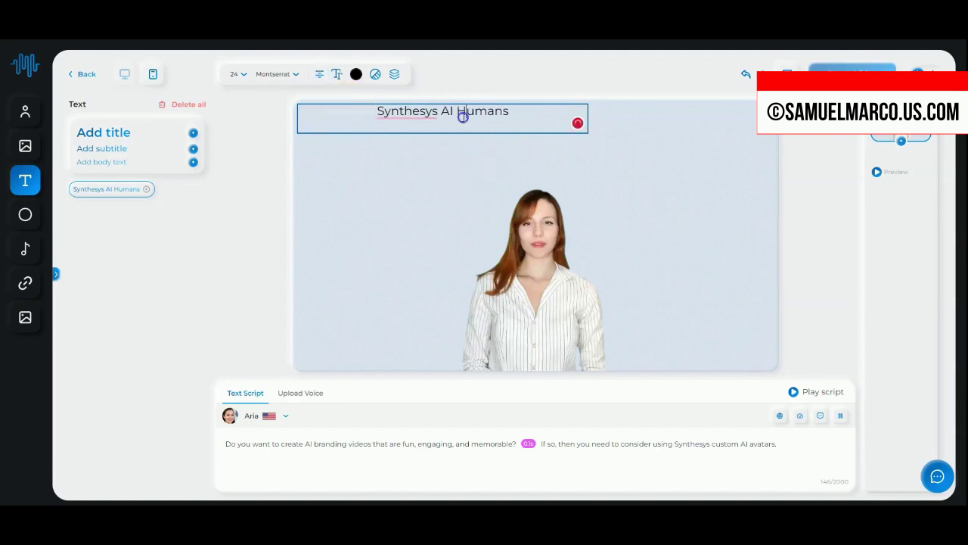
# - Recentre the avatar, add the spiky round shape, and add a second AI Human avatar
pyautogui.moveTo(522, 288); pyautogui.dragTo(532, 305)
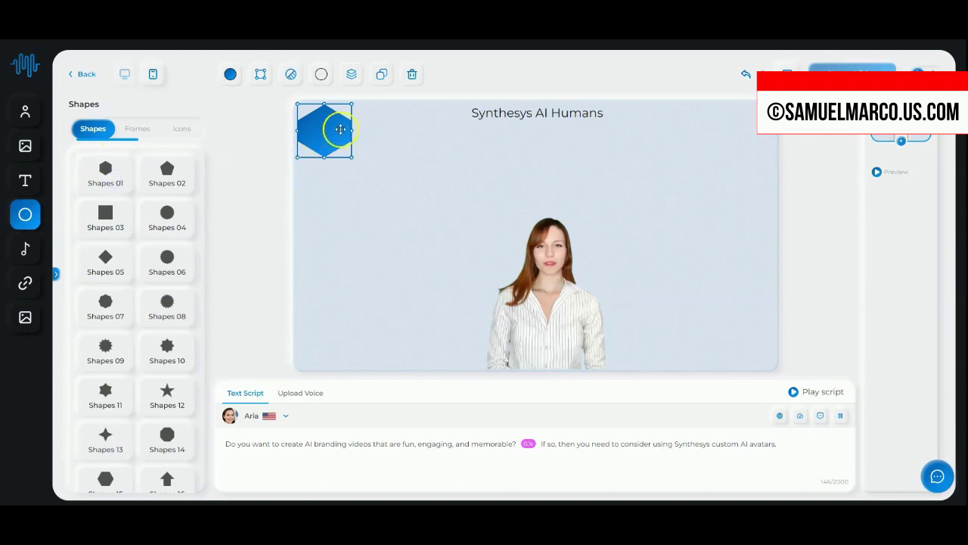
pyautogui.click(167, 257)
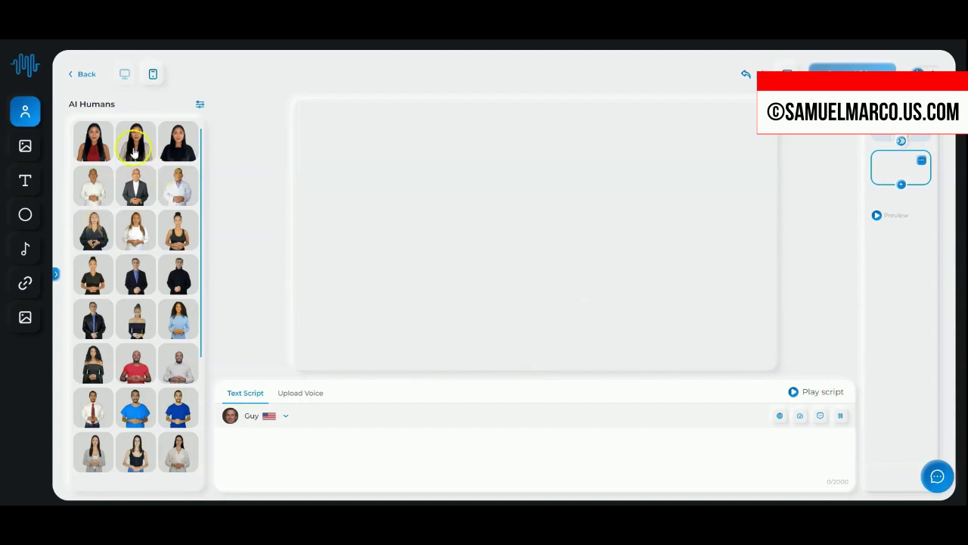
pyautogui.click(134, 152)
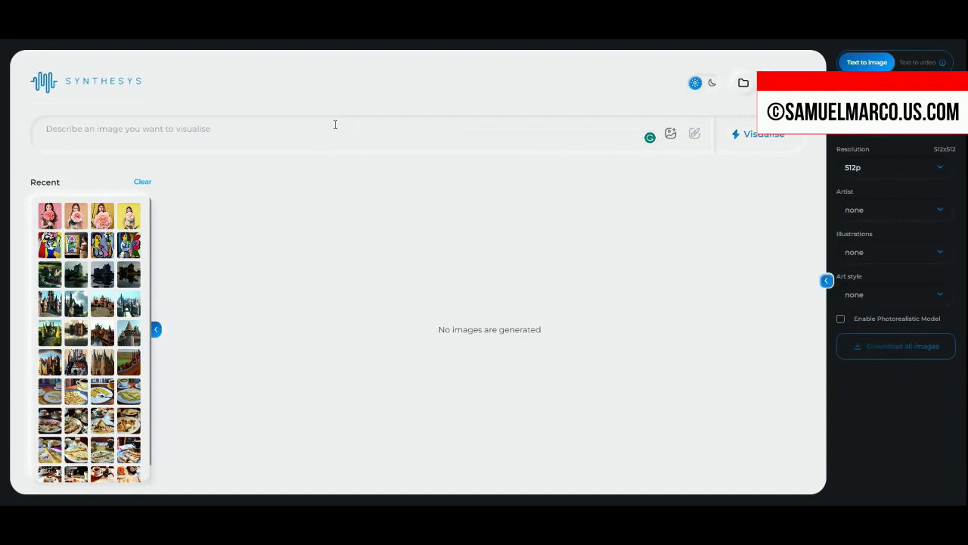
# - Enter the prompt 'Castle, green meadows, fantasy, vibrant, sunset, 4k, photorealistic' and pick an illustration style
pyautogui.write('Castle, green meadows, fantasy, vibrant, sunset, 4k, pho')
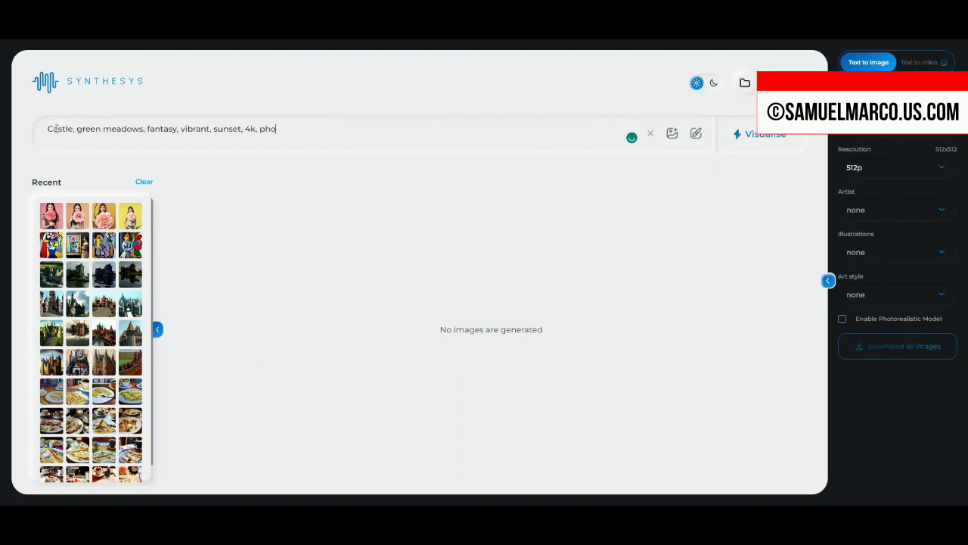
pyautogui.write('torealistic')
pyautogui.click(892, 252)
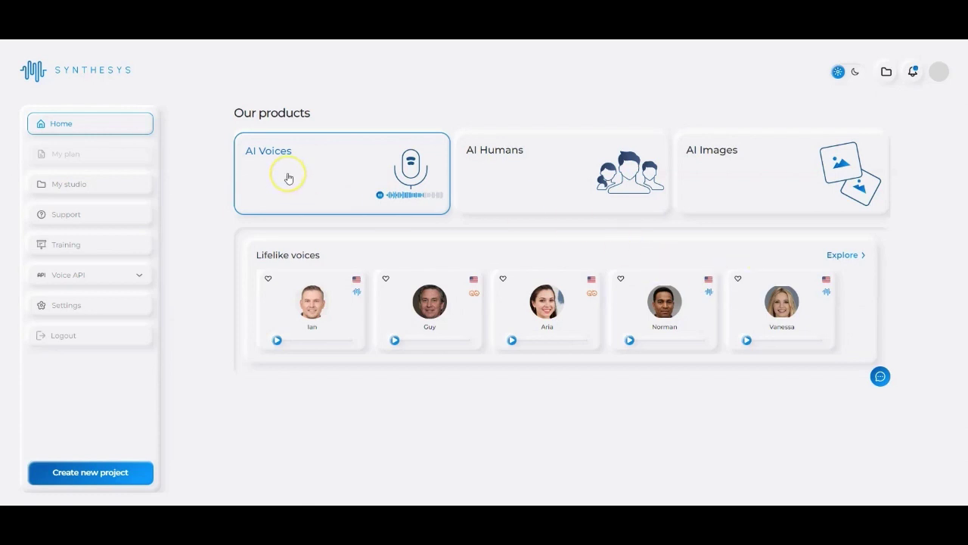
# - Explore the lifelike voices and show the full list of voice actors
pyautogui.click(849, 258)
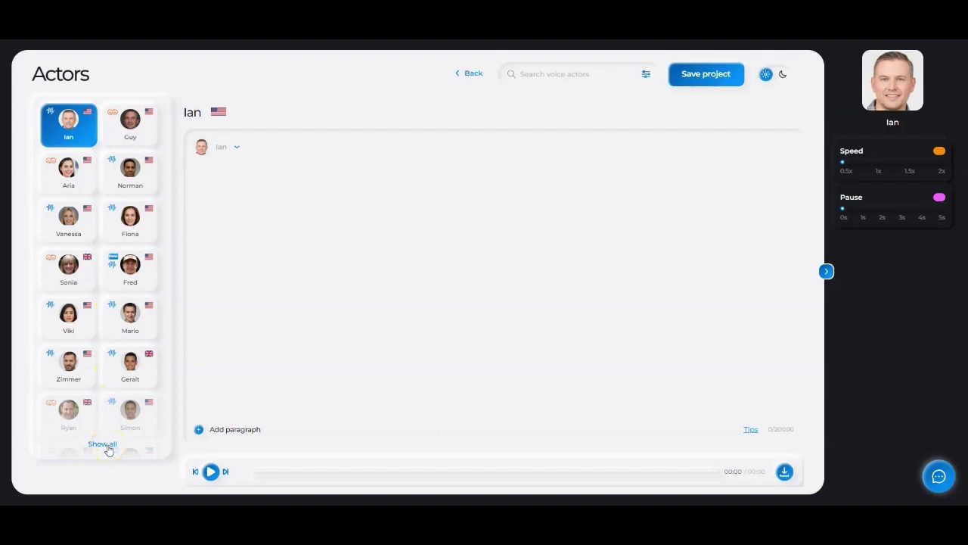
pyautogui.click(106, 447)
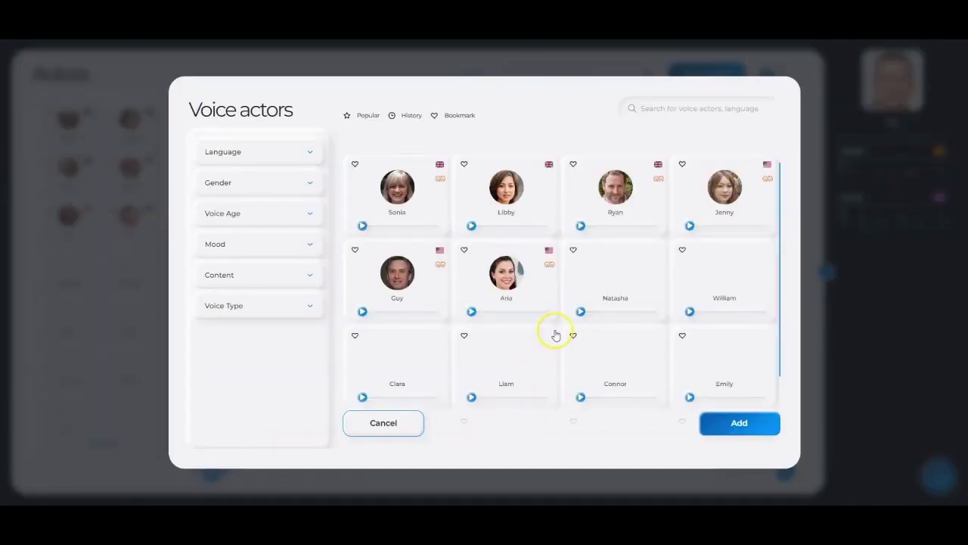
# - Pick Aria in the voice actors catalogue and add her to the project
pyautogui.scroll(-2, 529, 242)
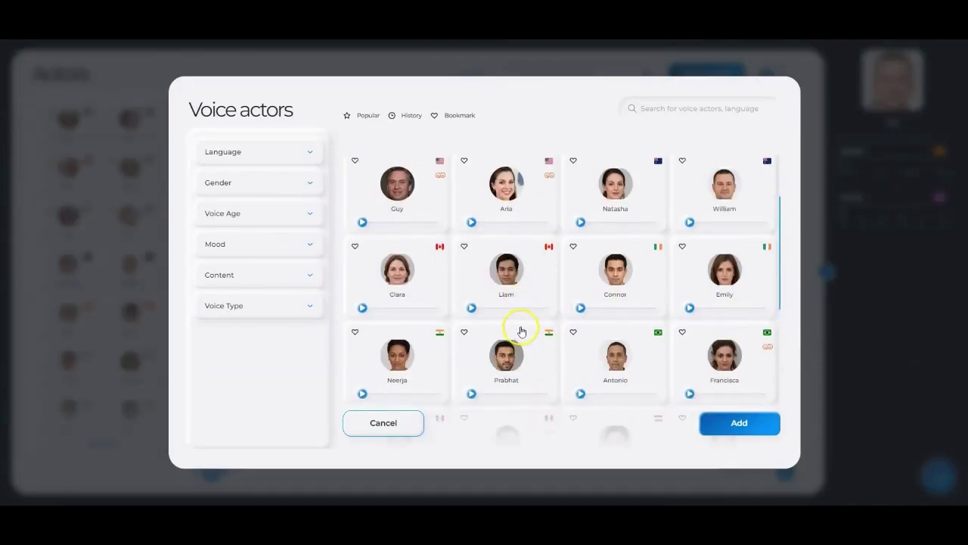
pyautogui.scroll(2, 519, 328)
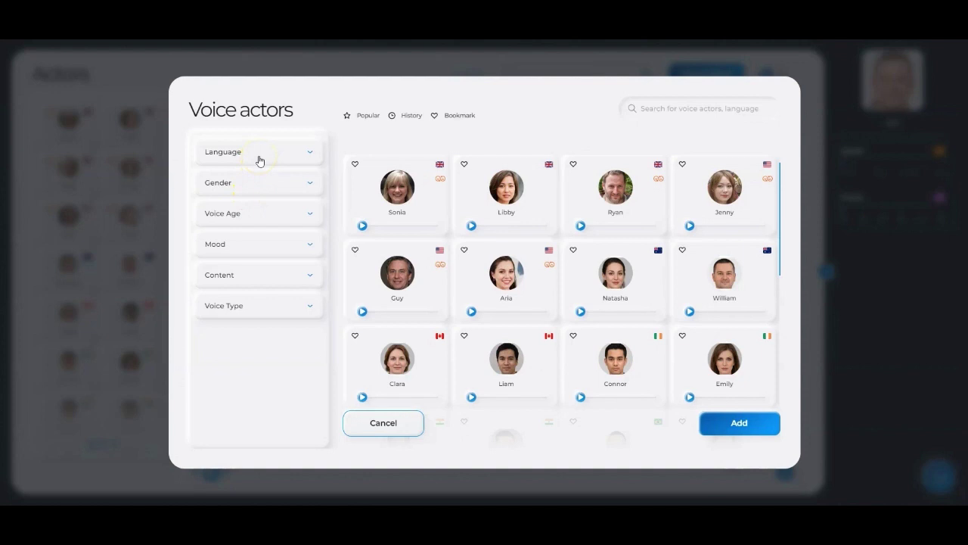
pyautogui.click(503, 282)
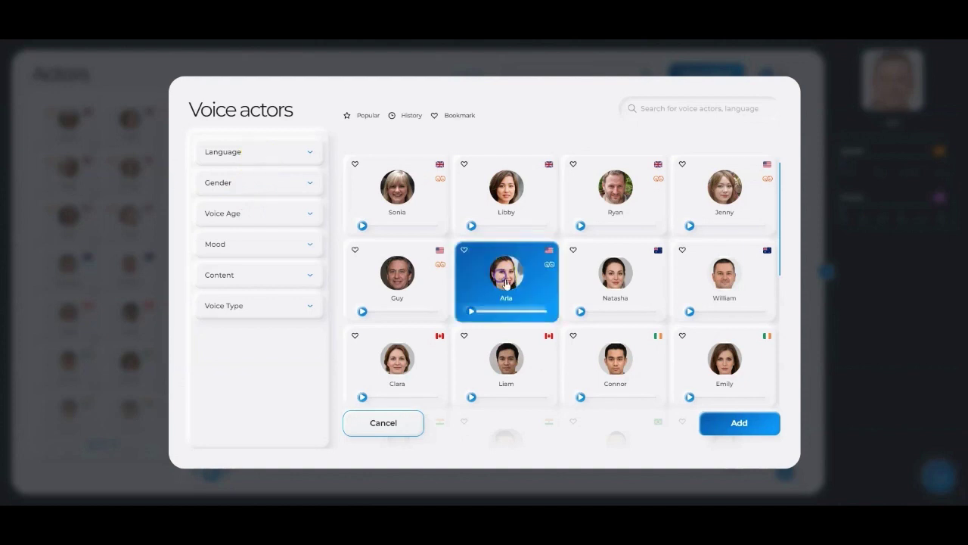
pyautogui.click(719, 425)
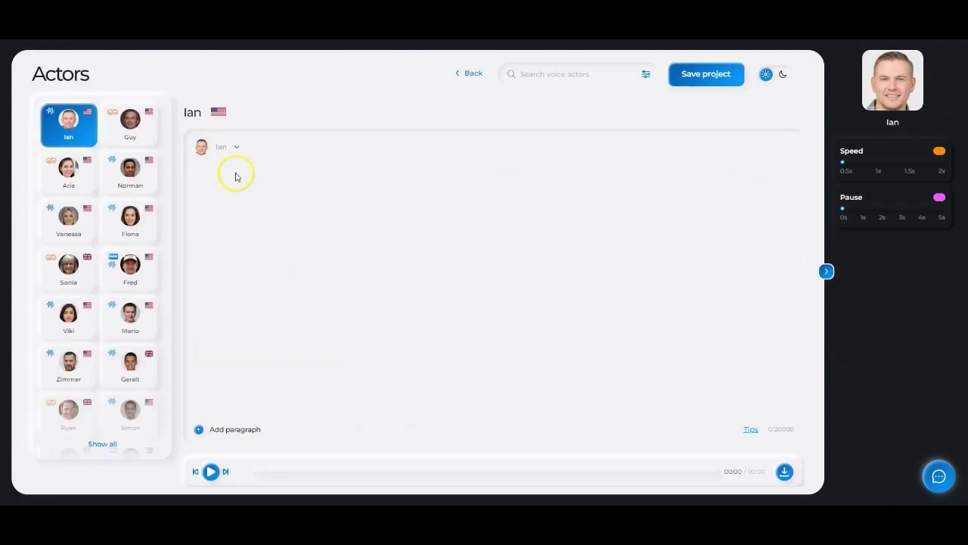
# - Make Aria the active voice and paste the opening branding-video paragraph from the notes
pyautogui.click(226, 152)
pyautogui.click(227, 174)
pyautogui.click(517, 190)
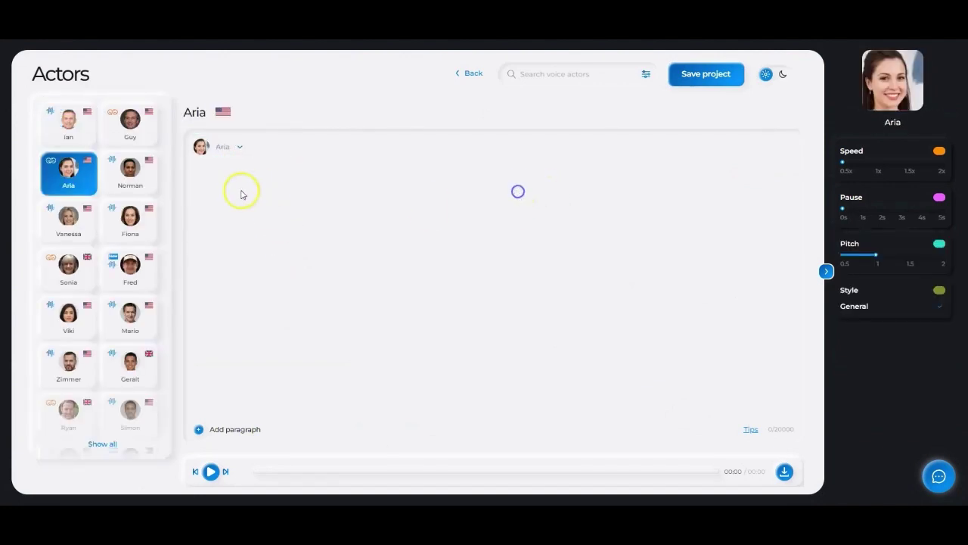
pyautogui.click(480, 500)
pyautogui.moveTo(558, 170); pyautogui.dragTo(419, 142)
pyautogui.click(244, 203)
pyautogui.write('Do you want to create AI branding videos that are fun, engaging, and memorable? If so, then you need to consider using Synthesys custom AI avatars.')
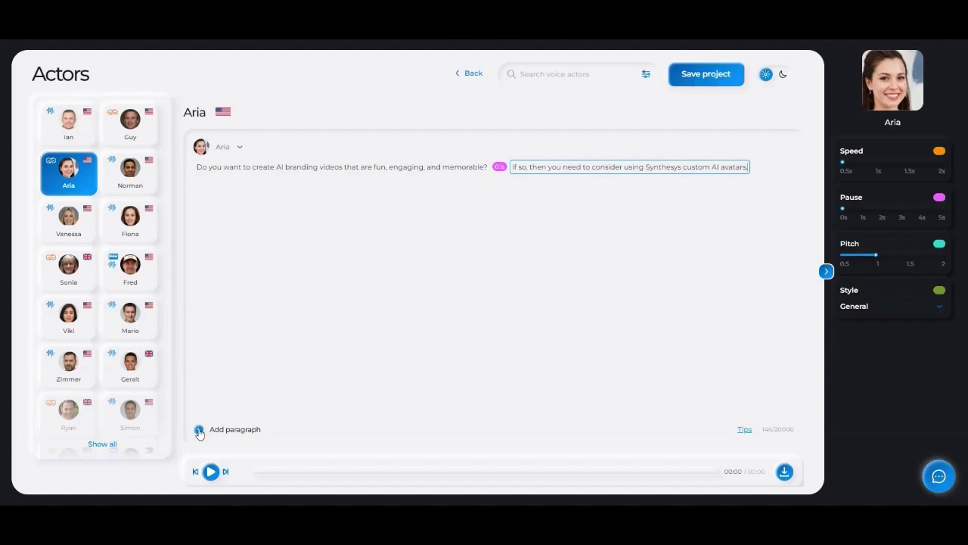
# - Add a new paragraph, add Guy from the actor catalogue, and assign him to it
pyautogui.click(199, 430)
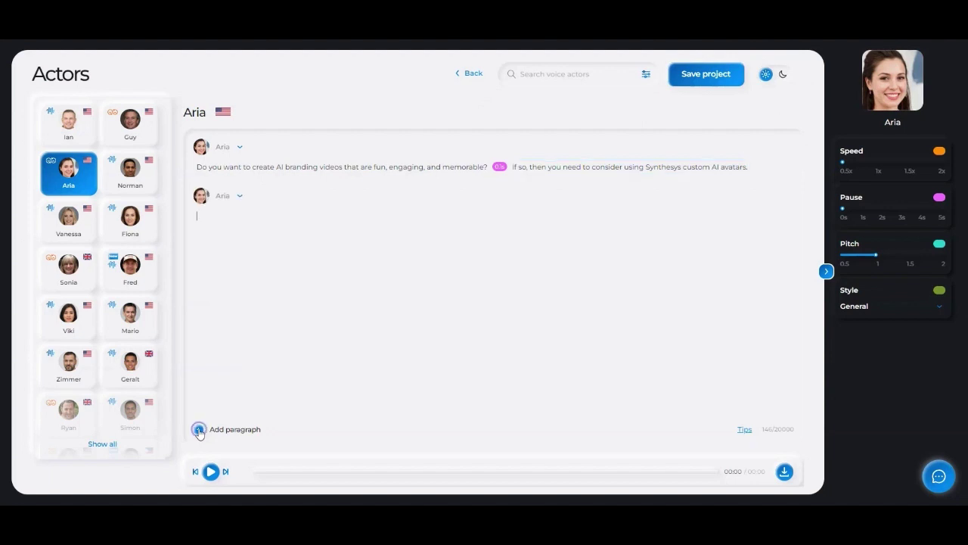
pyautogui.click(229, 195)
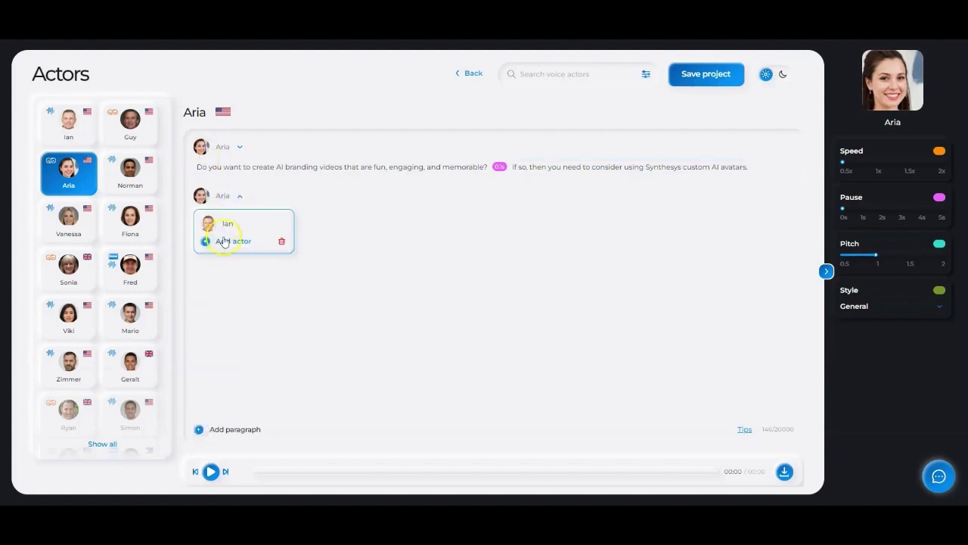
pyautogui.click(224, 241)
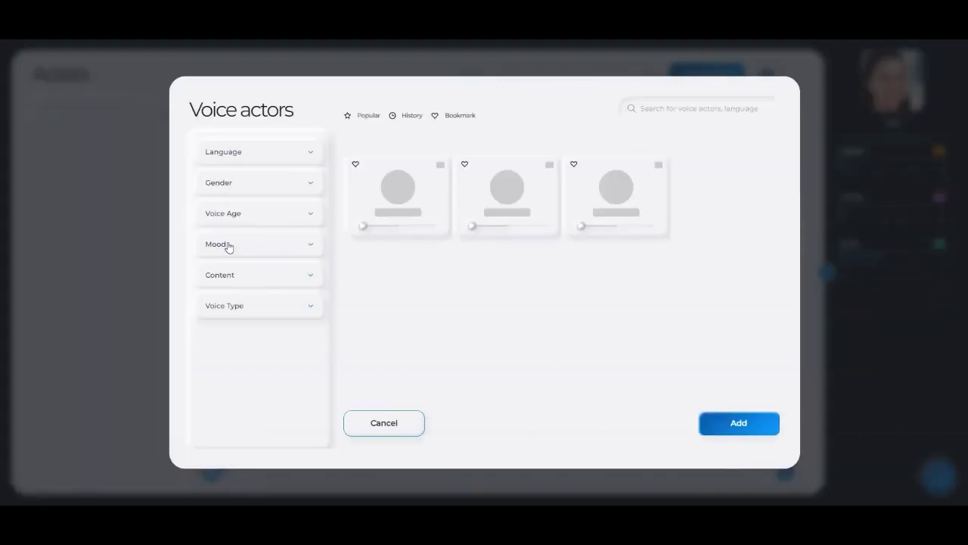
pyautogui.click(418, 280)
pyautogui.click(709, 432)
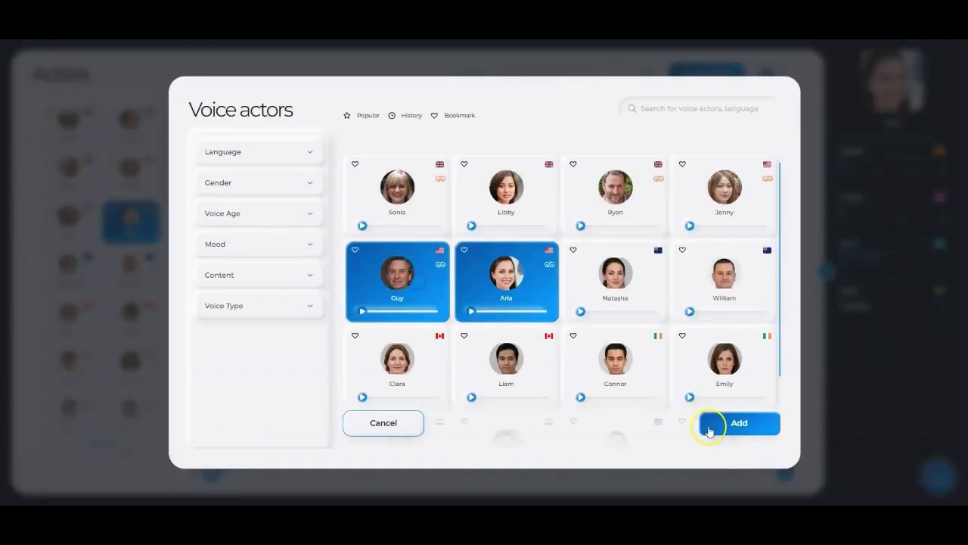
pyautogui.click(225, 195)
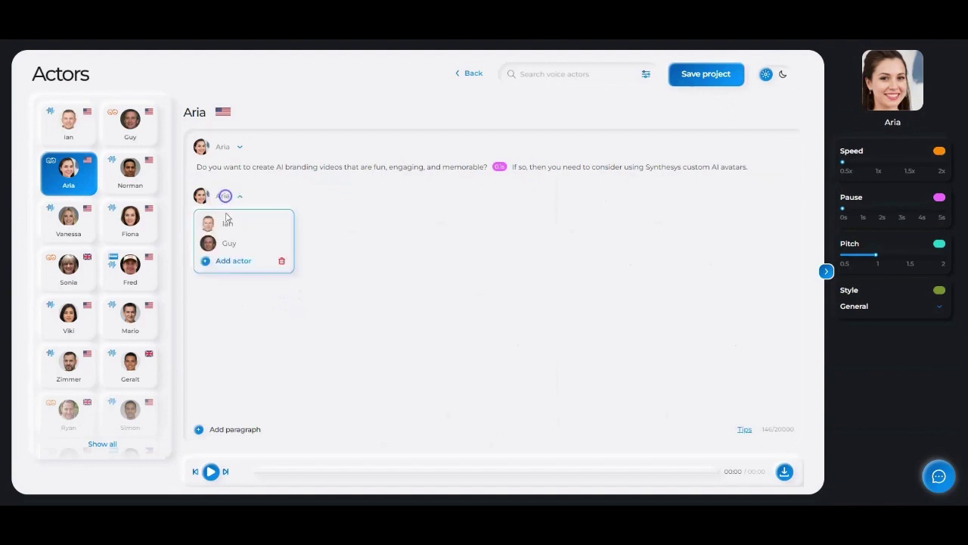
pyautogui.click(224, 243)
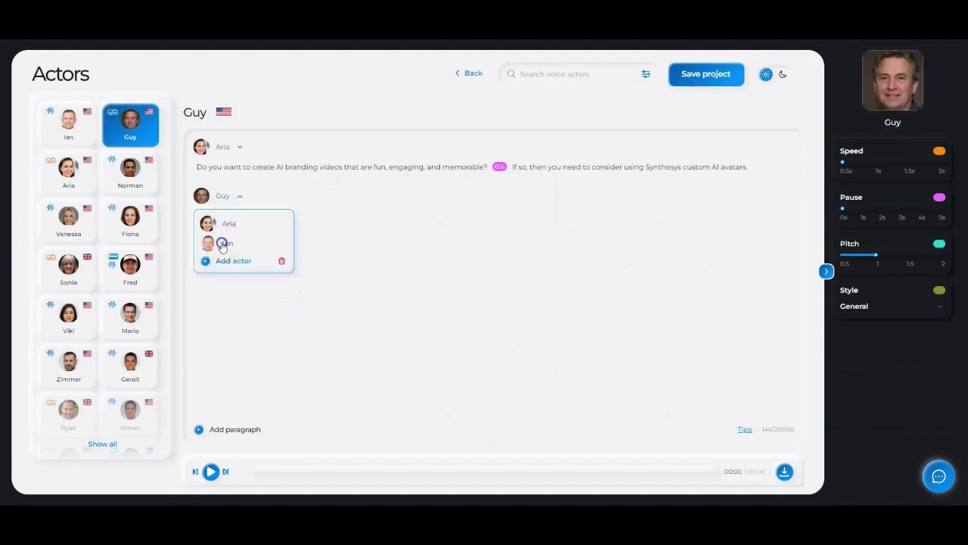
pyautogui.click(219, 218)
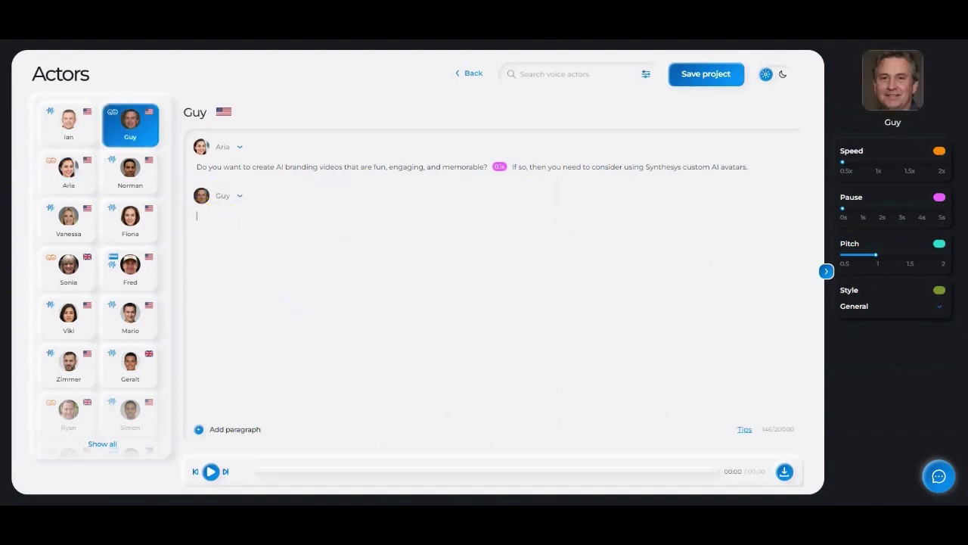
# - Copy the last two Notepad paragraphs into Guy's paragraph
pyautogui.hotkey('alt', 'Tab')
pyautogui.moveTo(534, 245); pyautogui.dragTo(430, 187)
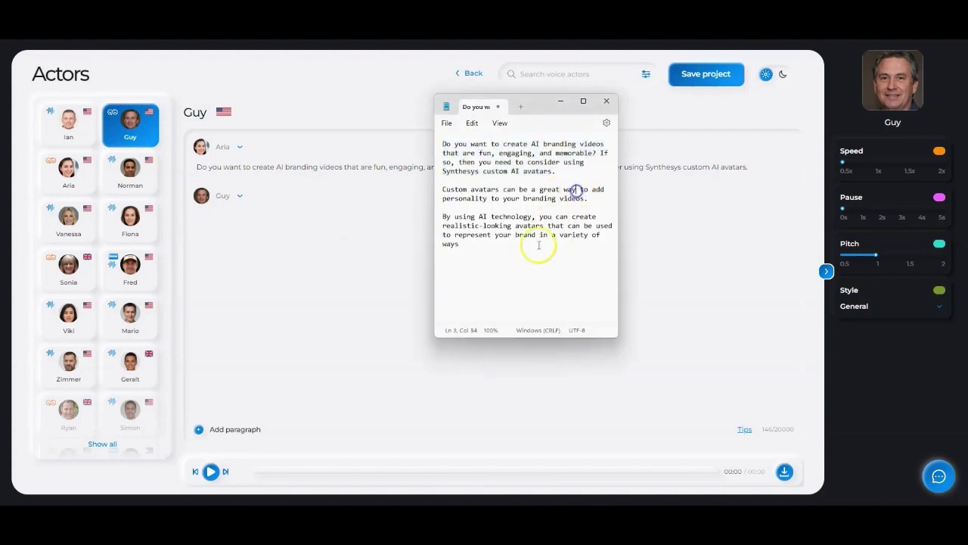
pyautogui.hotkey('ctrl', 'c')
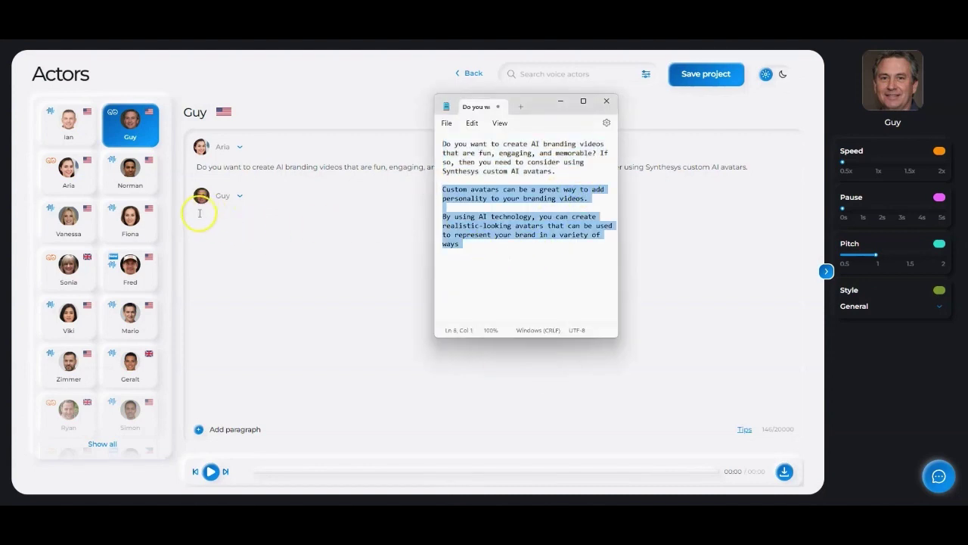
pyautogui.click(367, 217)
pyautogui.hotkey('ctrl', 'v')
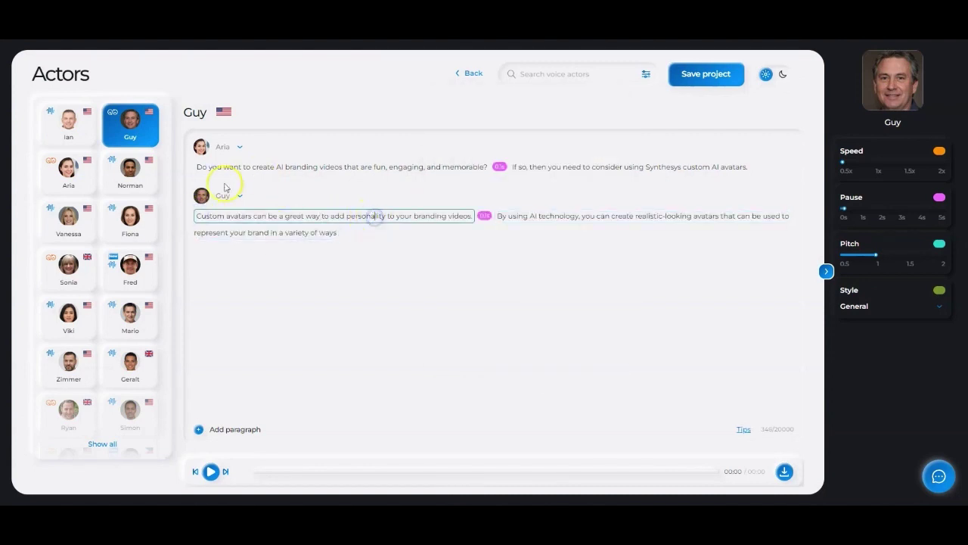
pyautogui.click(198, 167)
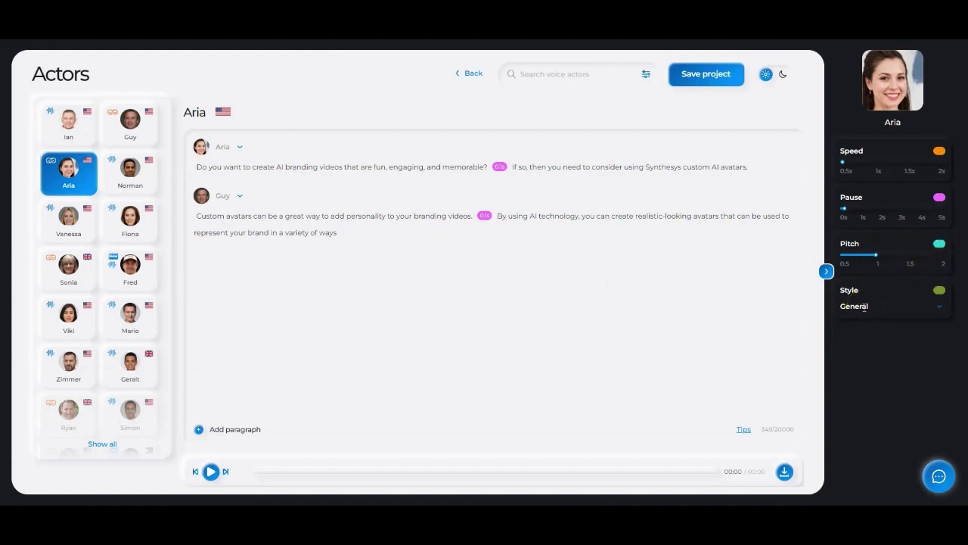
# - Pick Friendly from the speaking-style list for Guy's custom-avatars sentence
pyautogui.click(856, 306)
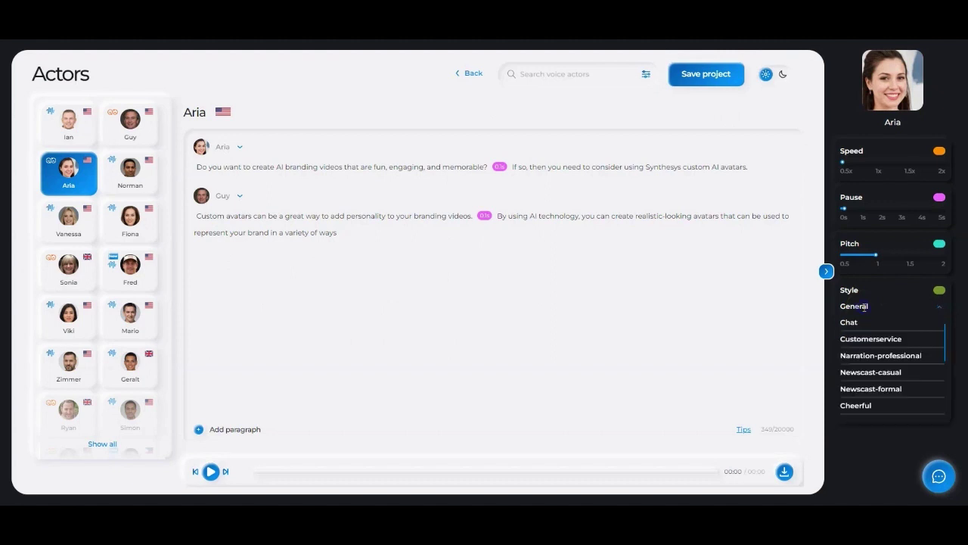
pyautogui.scroll(-2, 870, 340)
pyautogui.scroll(-2, 874, 353)
pyautogui.scroll(3, 872, 354)
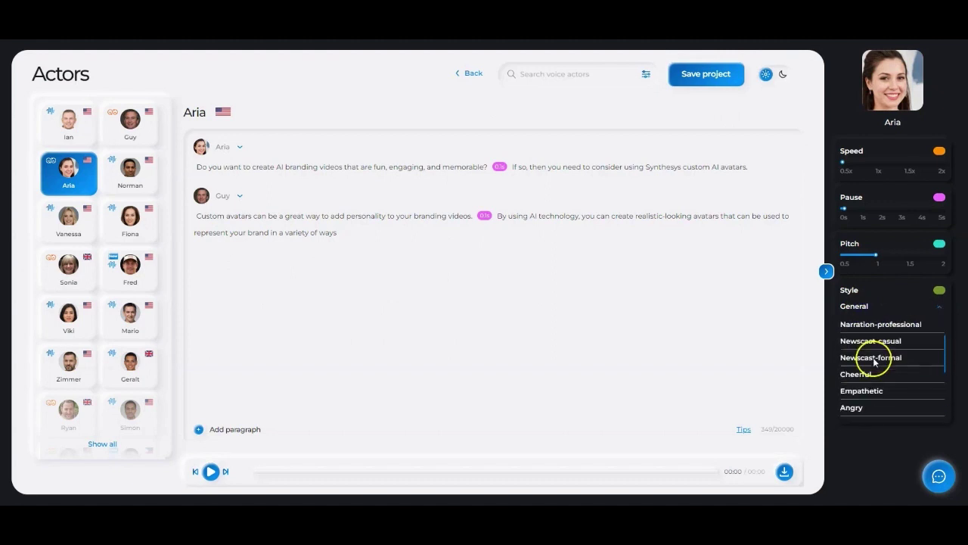
pyautogui.scroll(1, 872, 337)
pyautogui.scroll(-2, 870, 377)
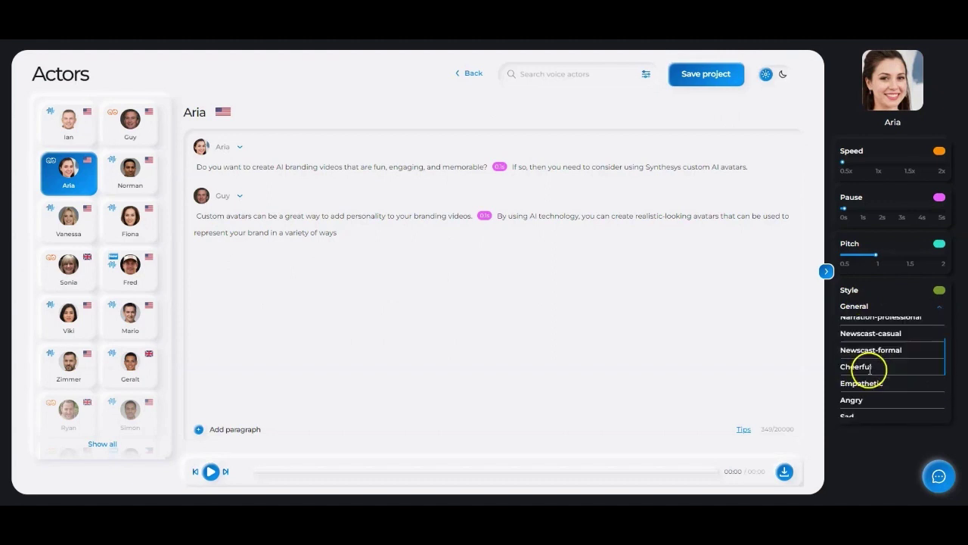
pyautogui.scroll(-1, 868, 371)
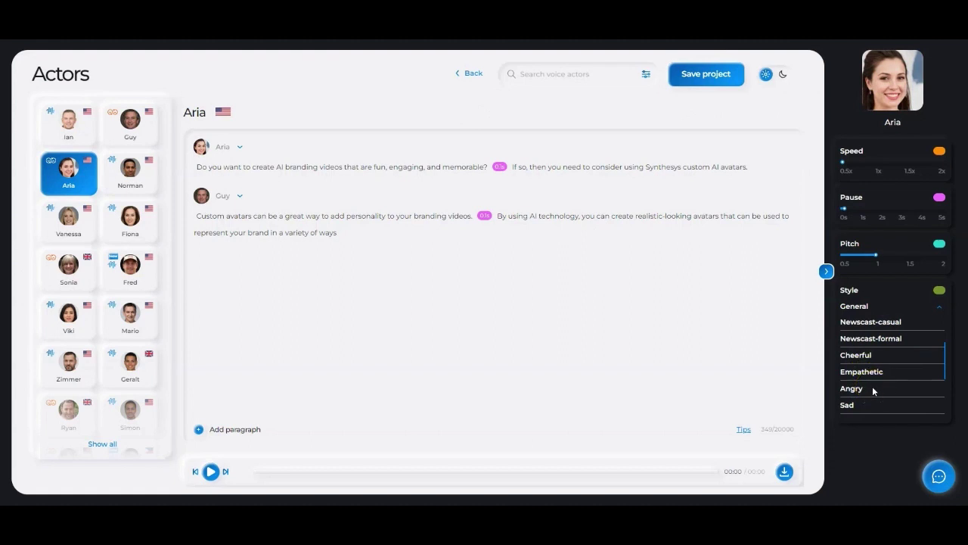
pyautogui.scroll(-2, 866, 391)
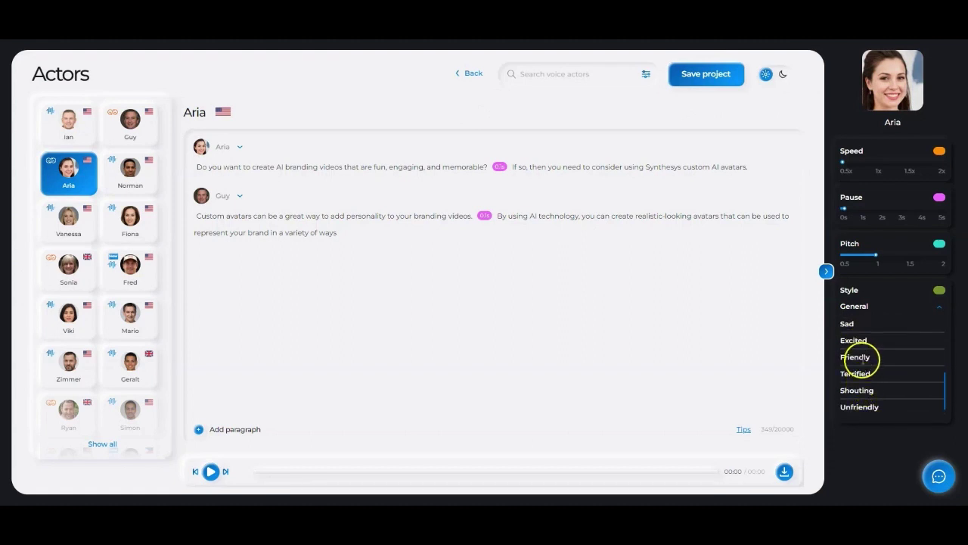
pyautogui.scroll(2, 863, 361)
pyautogui.scroll(1, 866, 349)
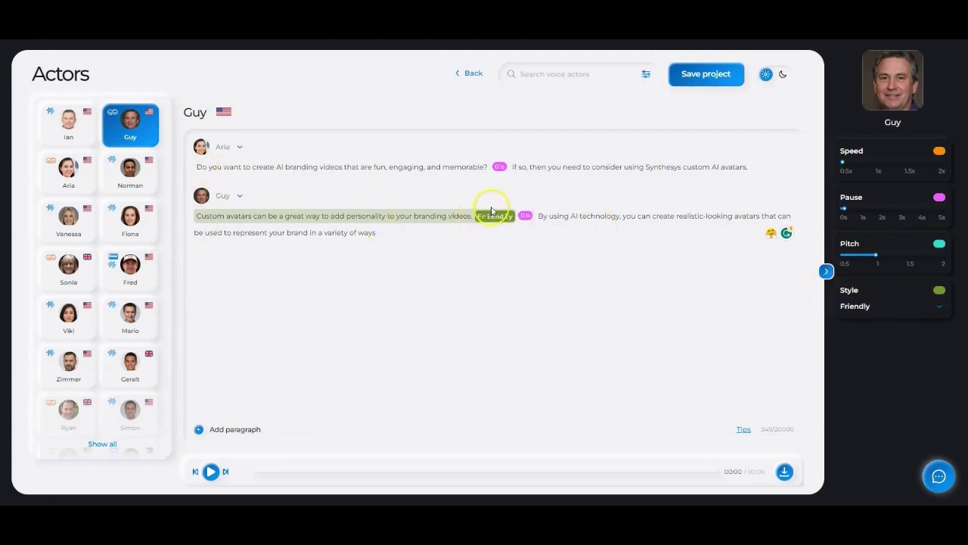
# - Play the whole Aria-and-Guy script audio from Aria's paragraph, then save the project
pyautogui.click(196, 167)
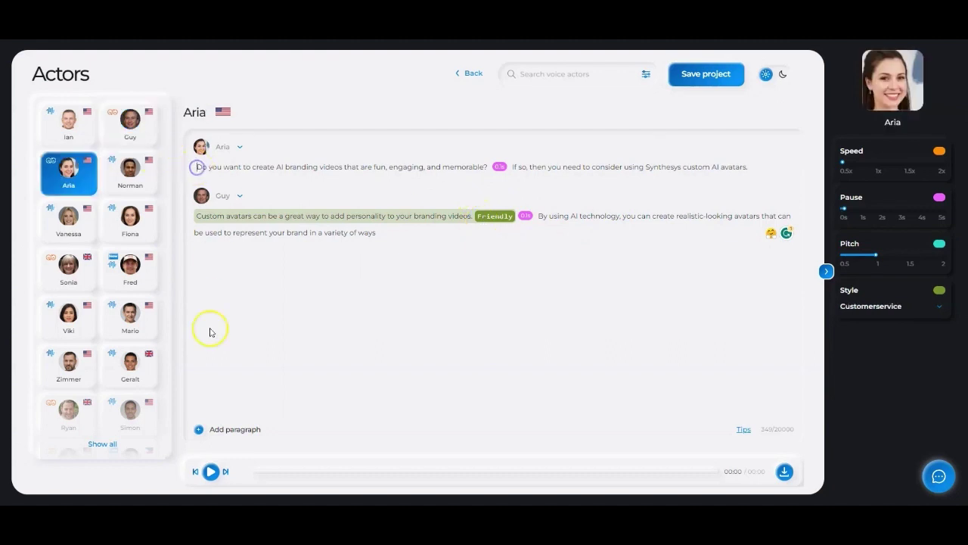
pyautogui.click(211, 472)
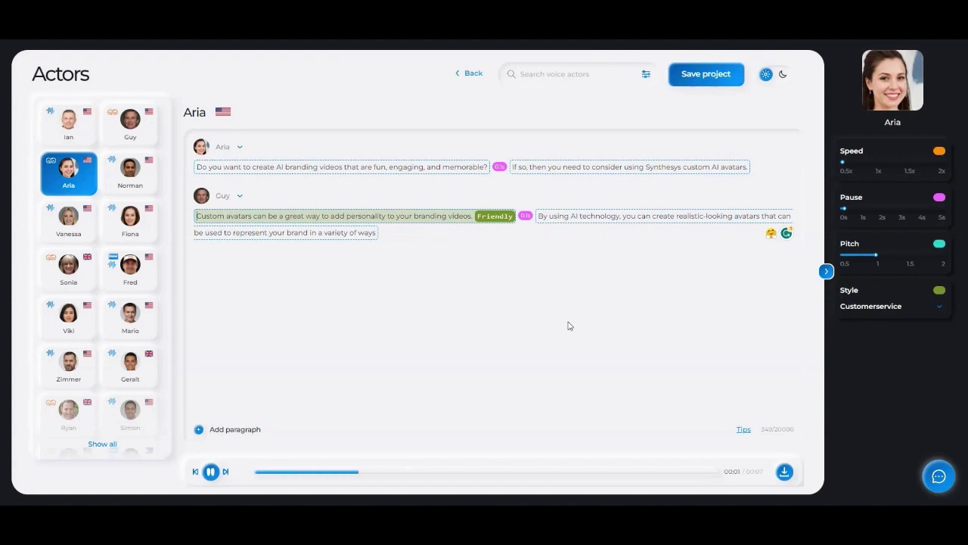
pyautogui.click(566, 296)
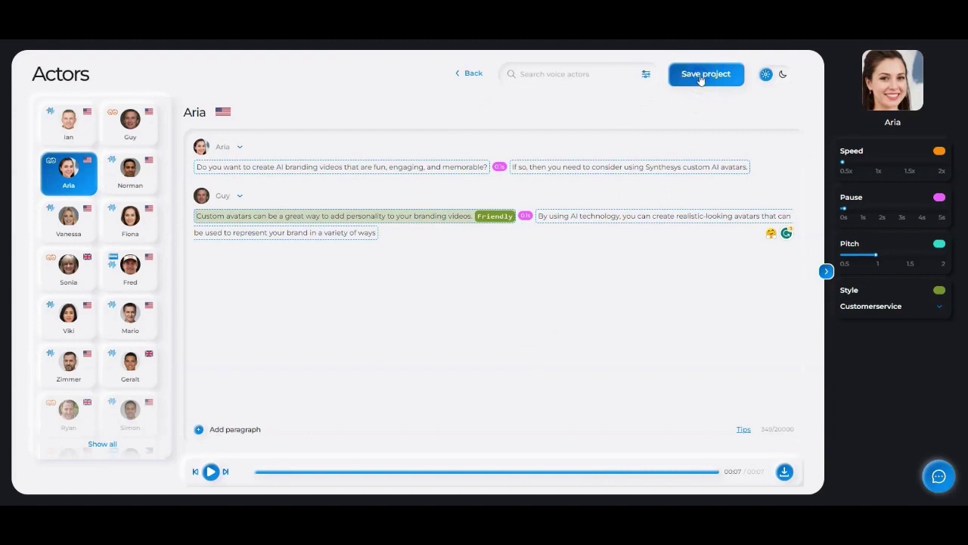
pyautogui.click(703, 76)
# - Download the script audio as one integrated MP3, saving Untitled.mp3 in Downloads
pyautogui.click(785, 473)
pyautogui.doubleClick(433, 246)
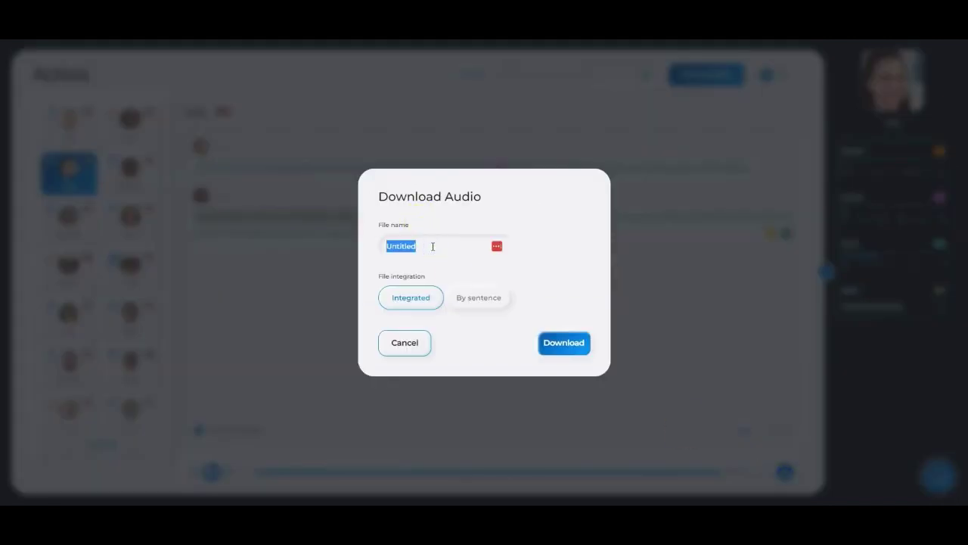
pyautogui.click(411, 303)
pyautogui.click(463, 301)
pyautogui.click(422, 297)
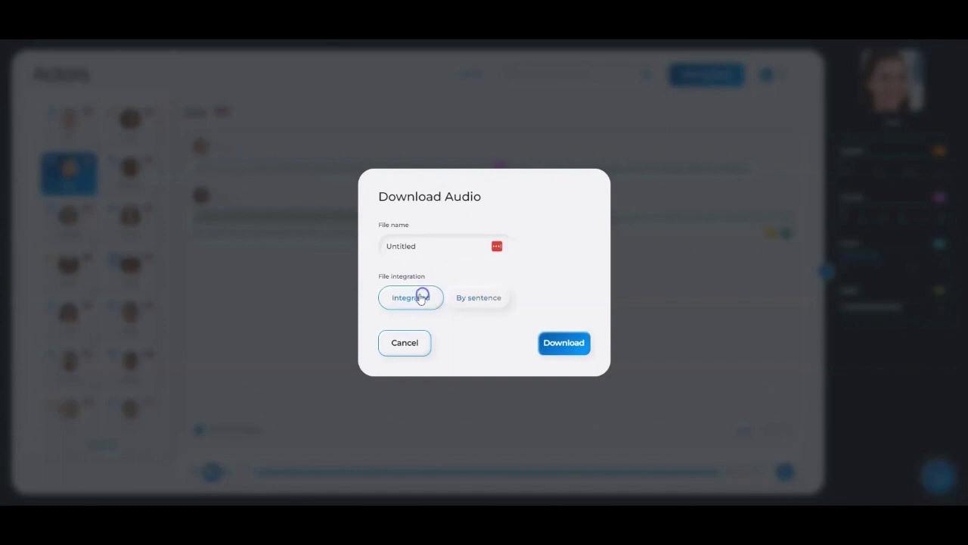
pyautogui.click(560, 345)
pyautogui.click(560, 345)
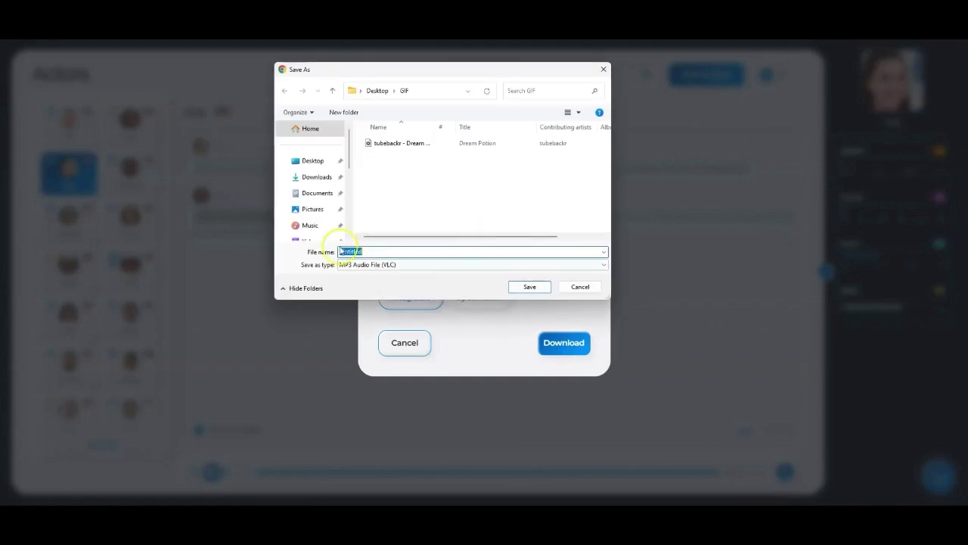
pyautogui.click(316, 177)
pyautogui.click(530, 287)
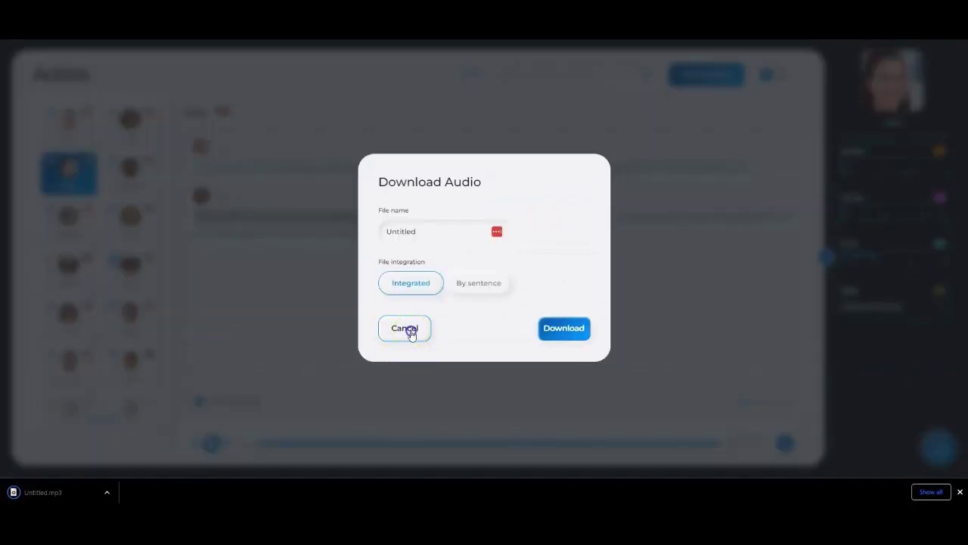
pyautogui.click(411, 332)
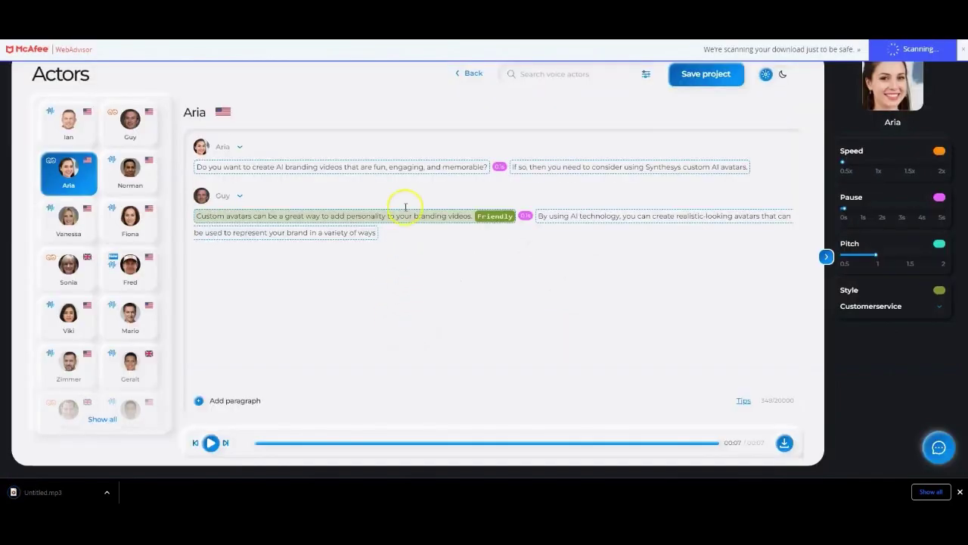
# - From the home page, create an AI Humans video from the Blank Template
pyautogui.click(469, 75)
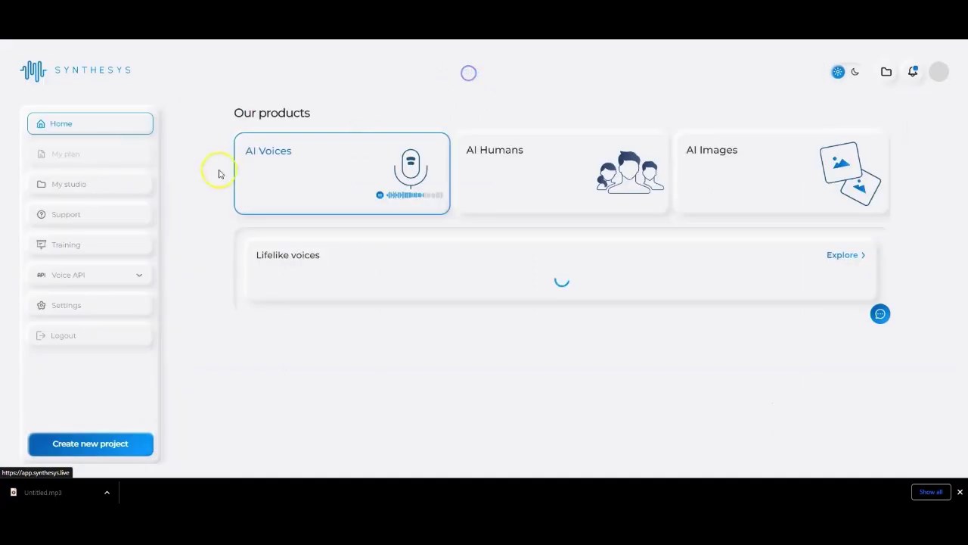
pyautogui.click(568, 183)
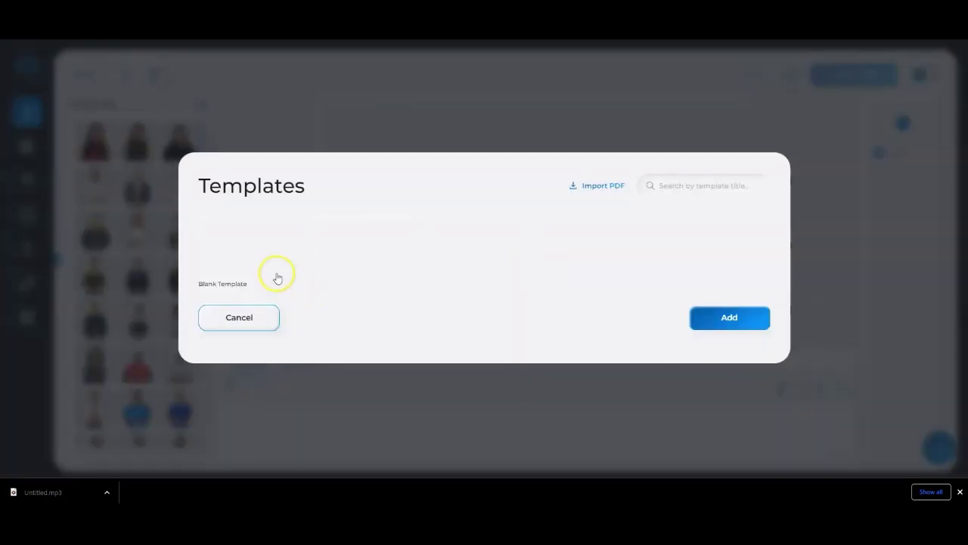
pyautogui.click(260, 251)
pyautogui.click(731, 318)
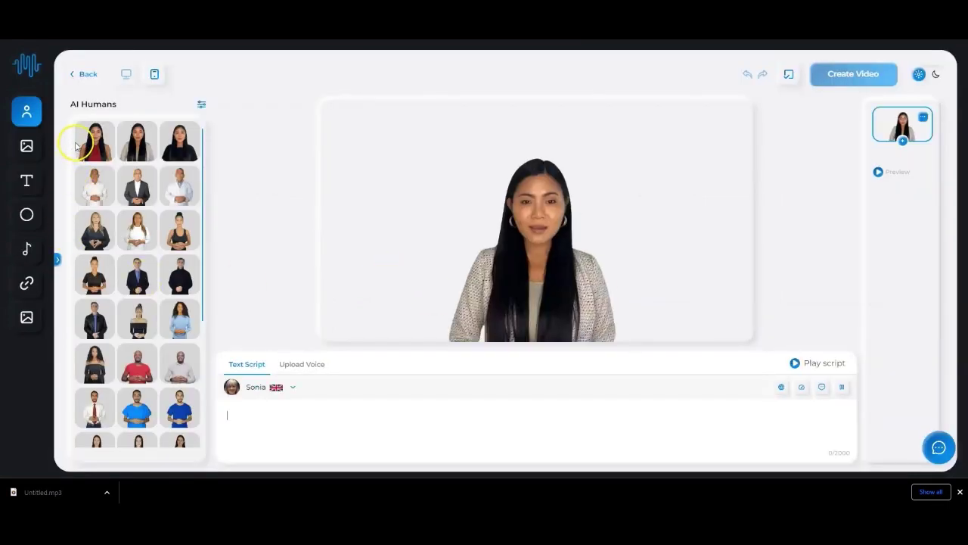
pyautogui.scroll(-2, 155, 342)
pyautogui.scroll(-3, 156, 342)
pyautogui.scroll(-1, 155, 341)
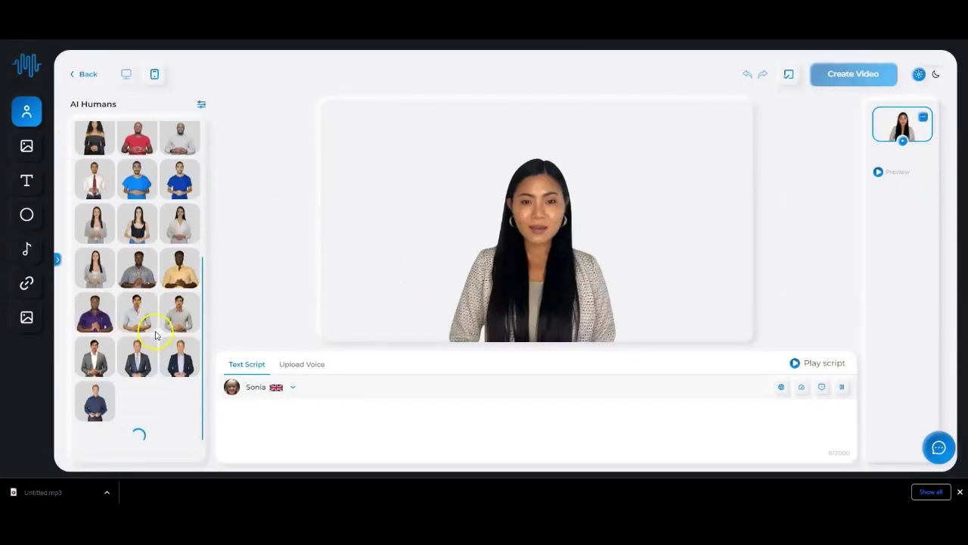
pyautogui.scroll(5, 155, 302)
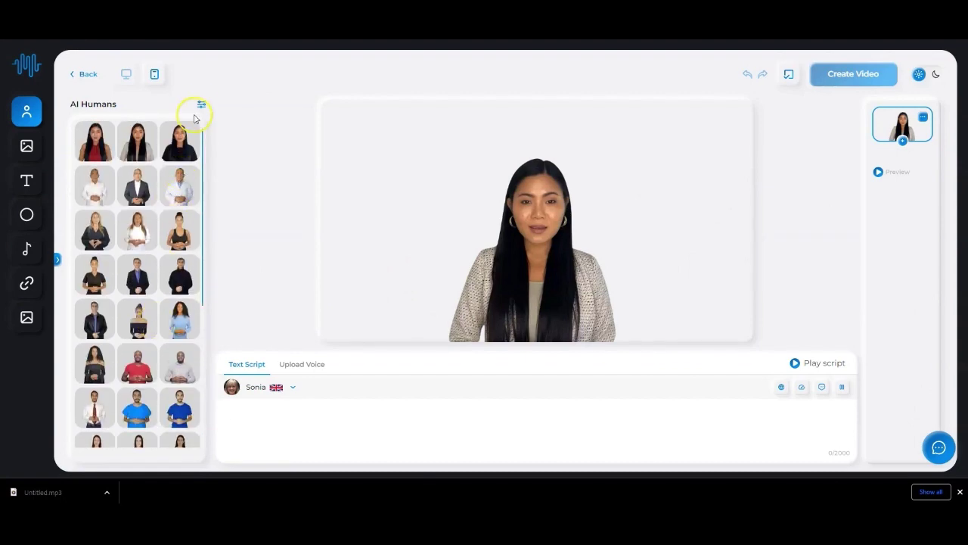
# - Open the full AI Humans actor catalogue and browse the available presenters
pyautogui.click(202, 105)
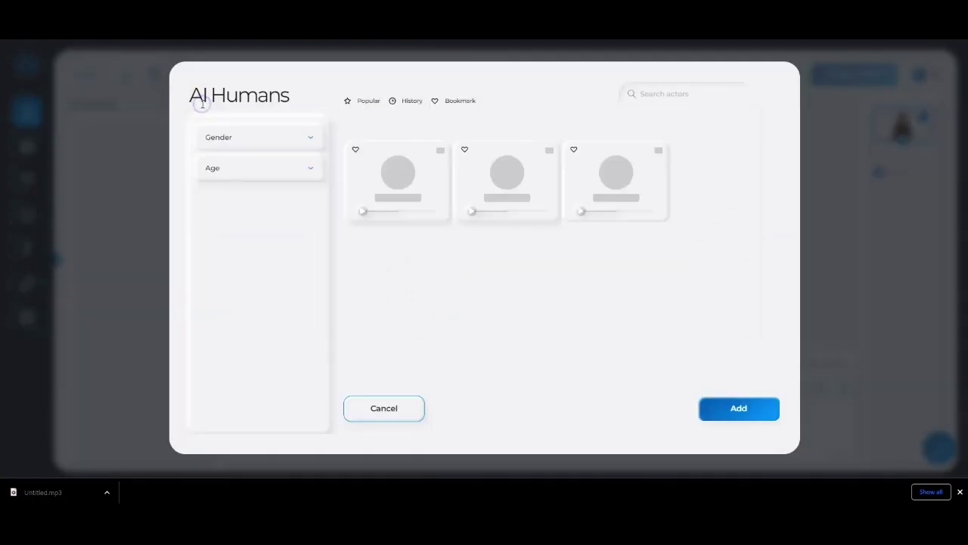
pyautogui.scroll(-5, 421, 205)
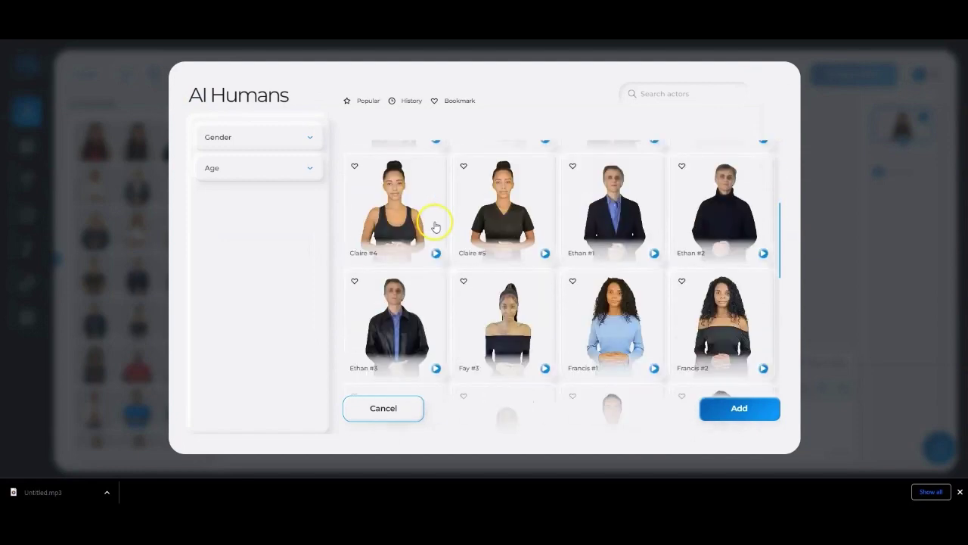
pyautogui.scroll(-3, 432, 224)
pyautogui.scroll(-3, 434, 229)
pyautogui.scroll(-2, 454, 273)
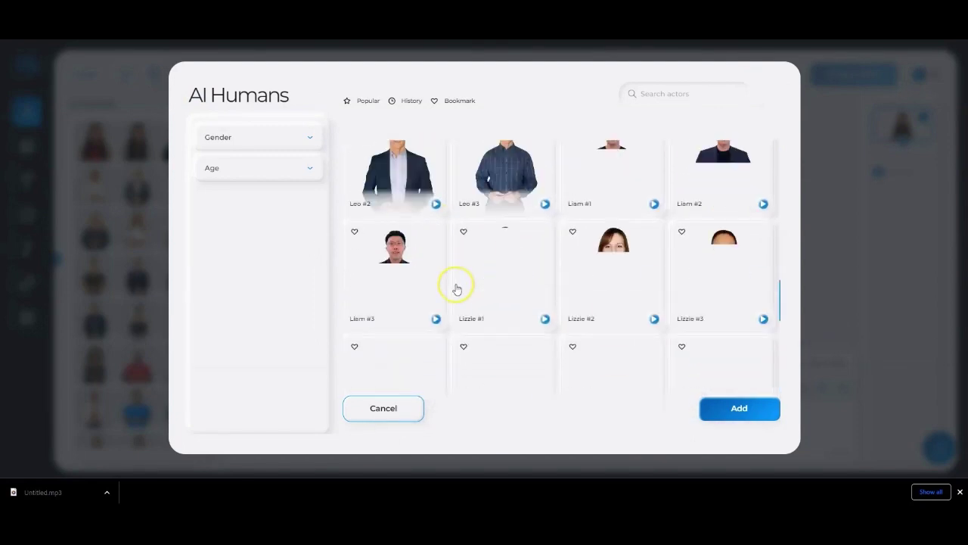
pyautogui.scroll(-3, 457, 288)
pyautogui.scroll(-3, 457, 287)
pyautogui.scroll(-3, 457, 287)
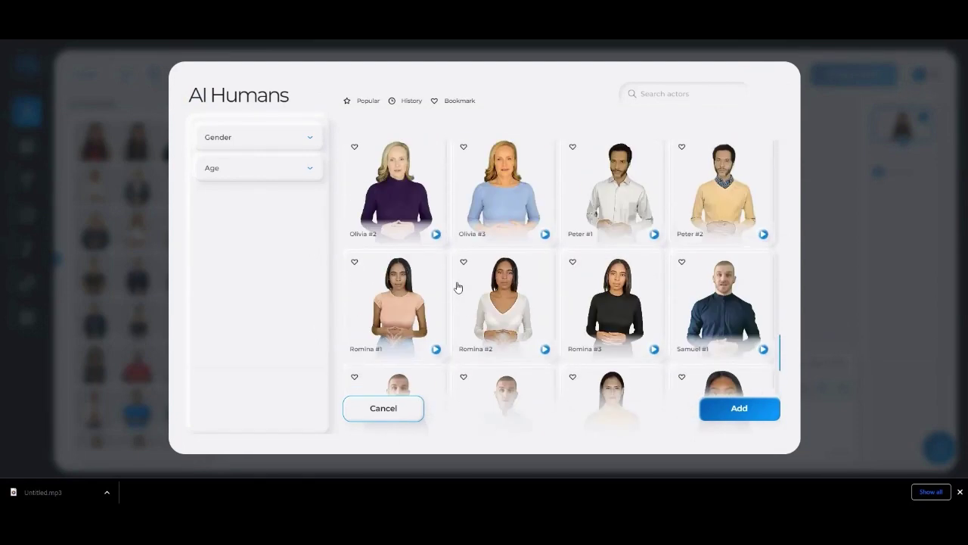
pyautogui.scroll(5, 459, 279)
pyautogui.scroll(1, 459, 277)
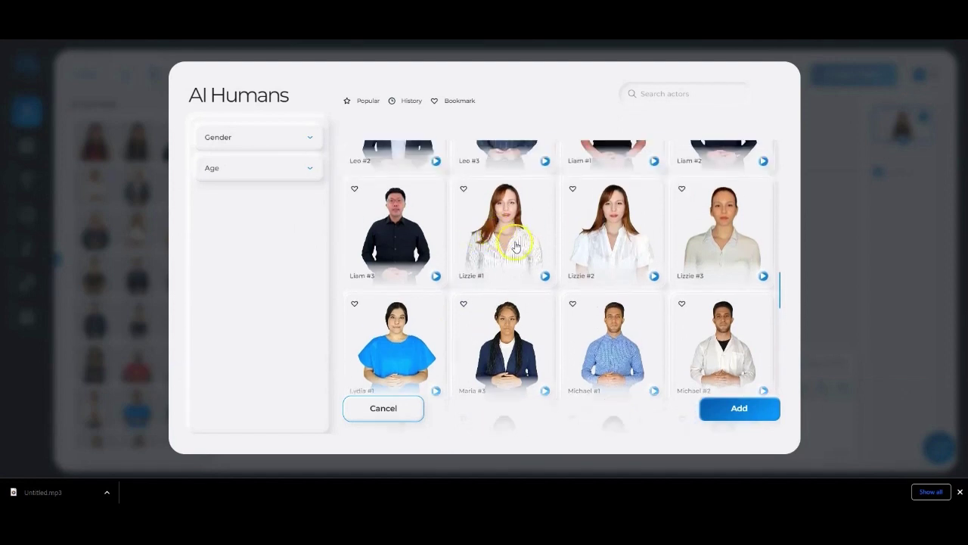
# - Preview Lizzie #1, then add her to the scene as presenter
pyautogui.click(546, 278)
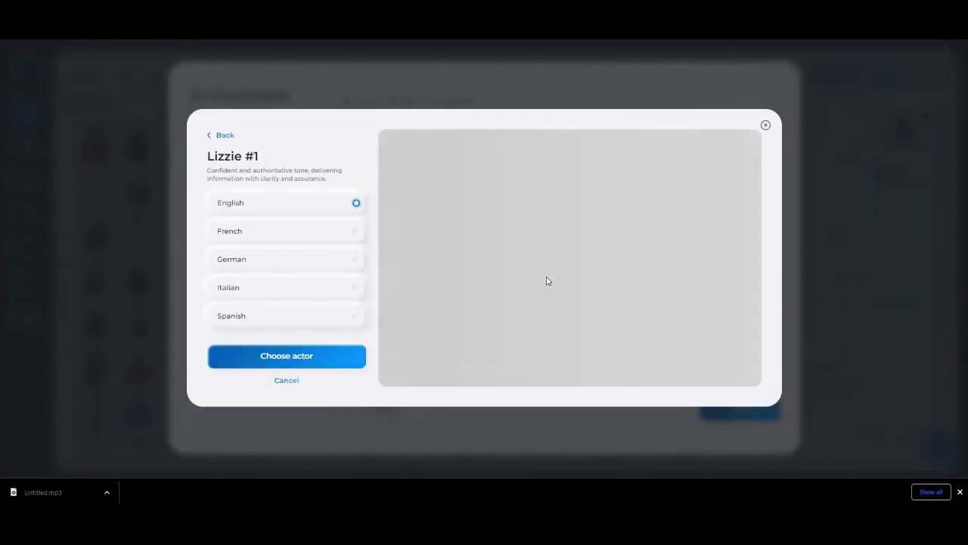
pyautogui.click(766, 129)
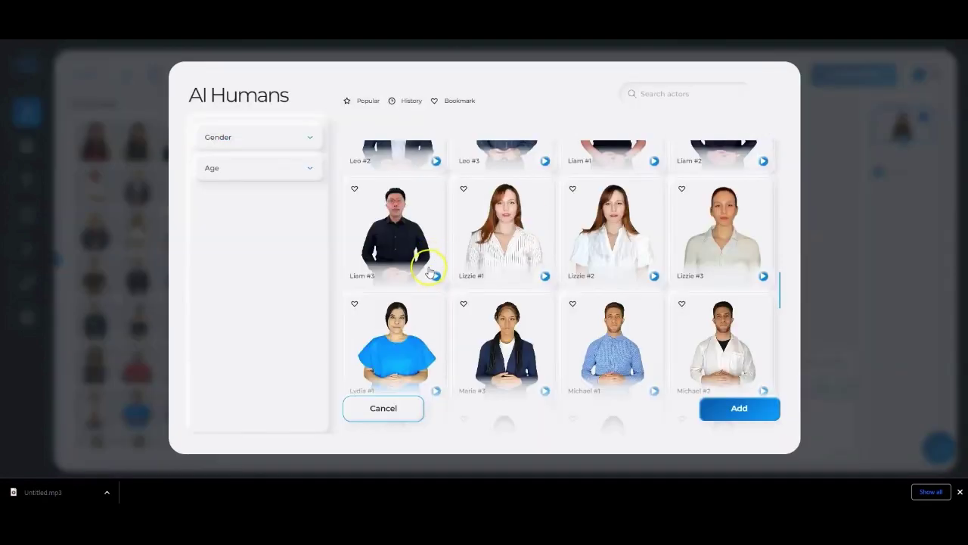
pyautogui.scroll(1, 441, 279)
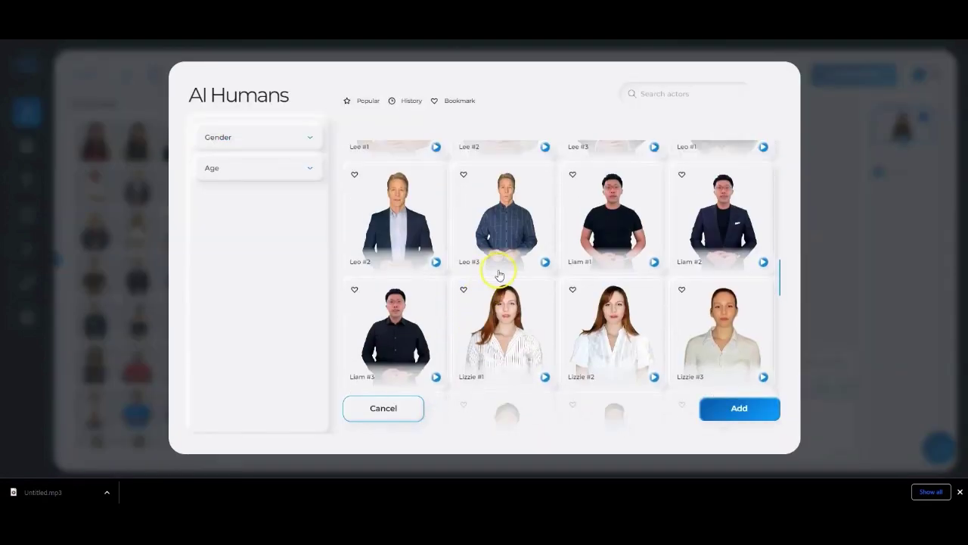
pyautogui.click(499, 314)
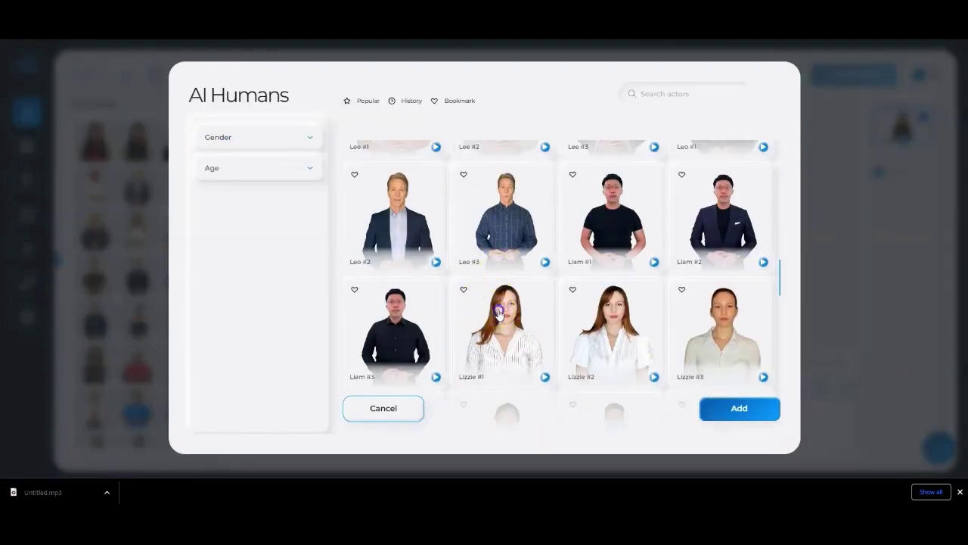
pyautogui.click(742, 409)
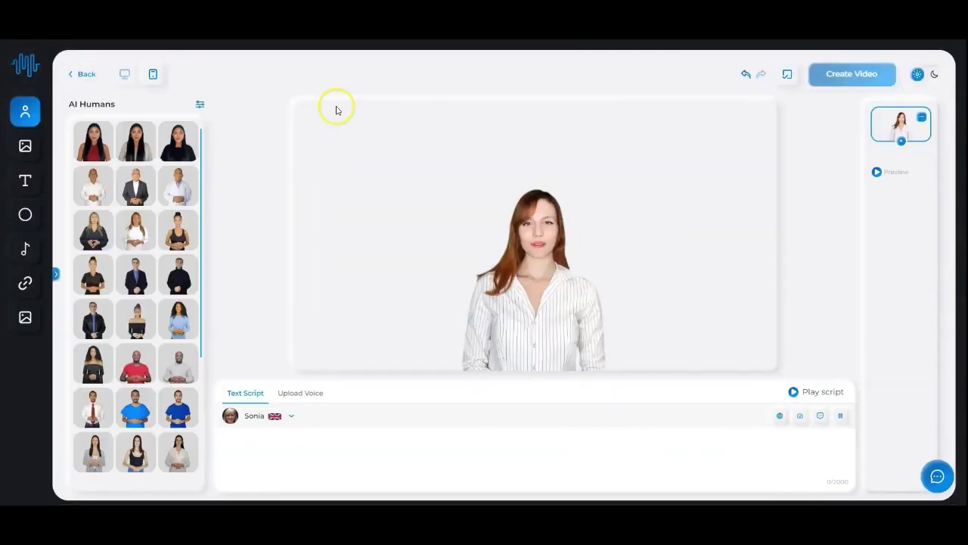
# - Paste the first paragraph from Notepad into the scene's Text Script
pyautogui.click(224, 442)
pyautogui.click(567, 190)
pyautogui.moveTo(555, 171); pyautogui.dragTo(448, 139)
pyautogui.hotkey('ctrl', 'c')
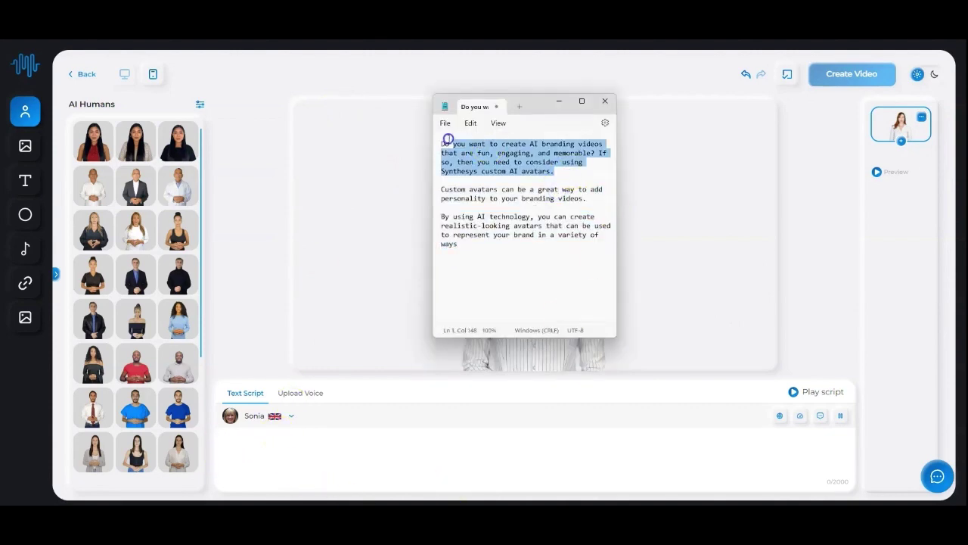
pyautogui.click(218, 442)
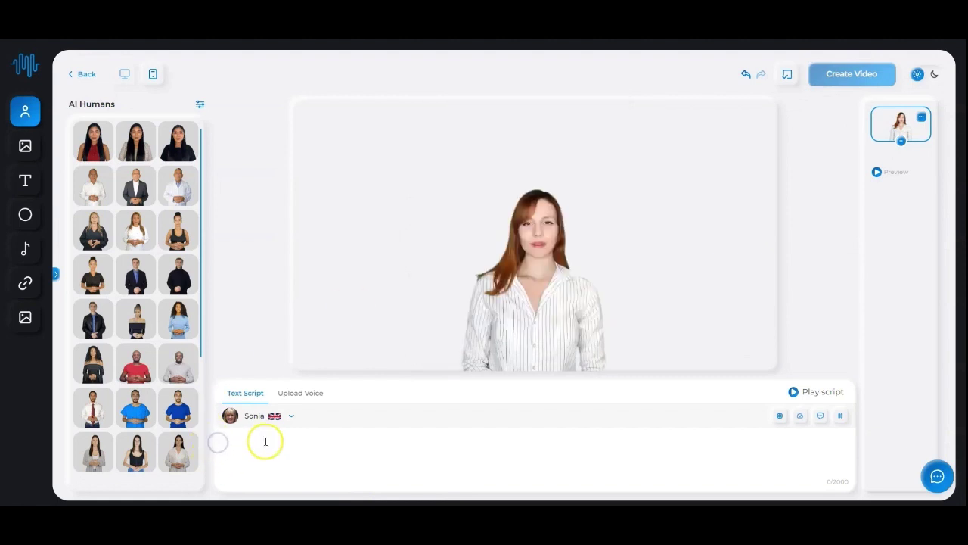
pyautogui.hotkey('ctrl', 'v')
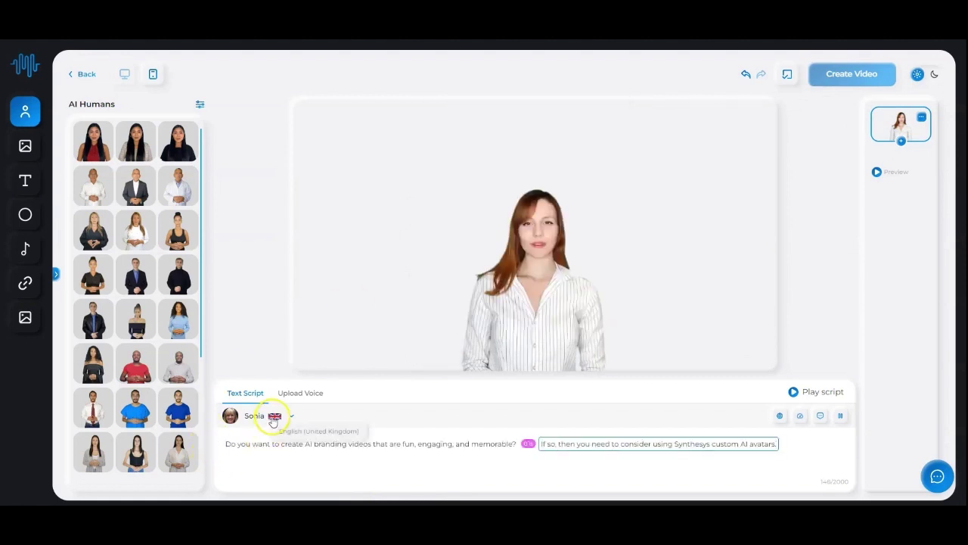
# - Change the script's voice from Sonia to Aria
pyautogui.click(273, 418)
pyautogui.click(266, 447)
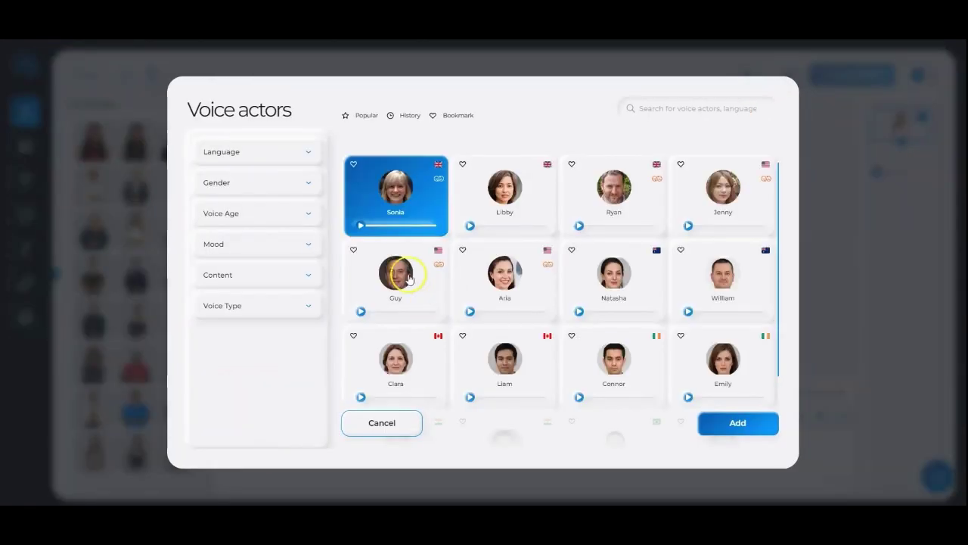
pyautogui.click(504, 288)
pyautogui.click(719, 428)
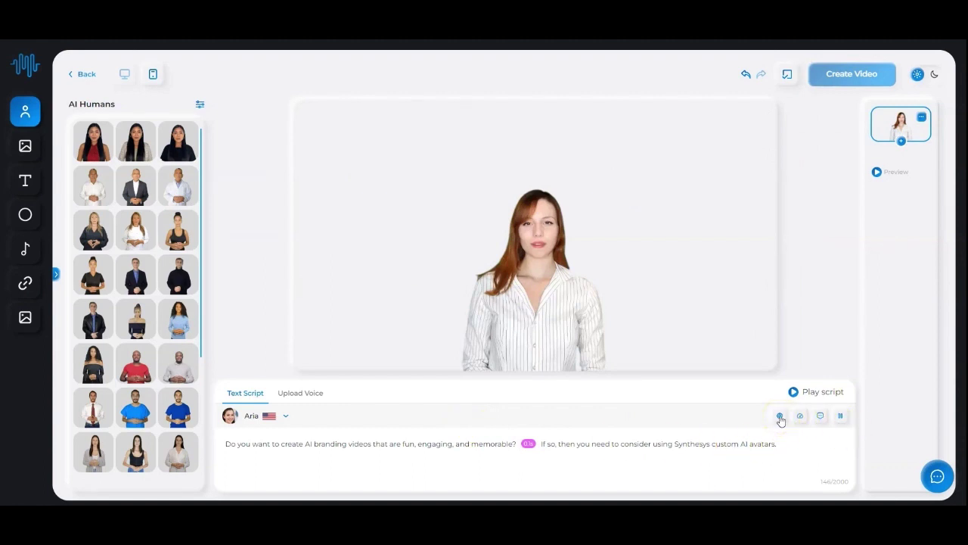
pyautogui.click(780, 417)
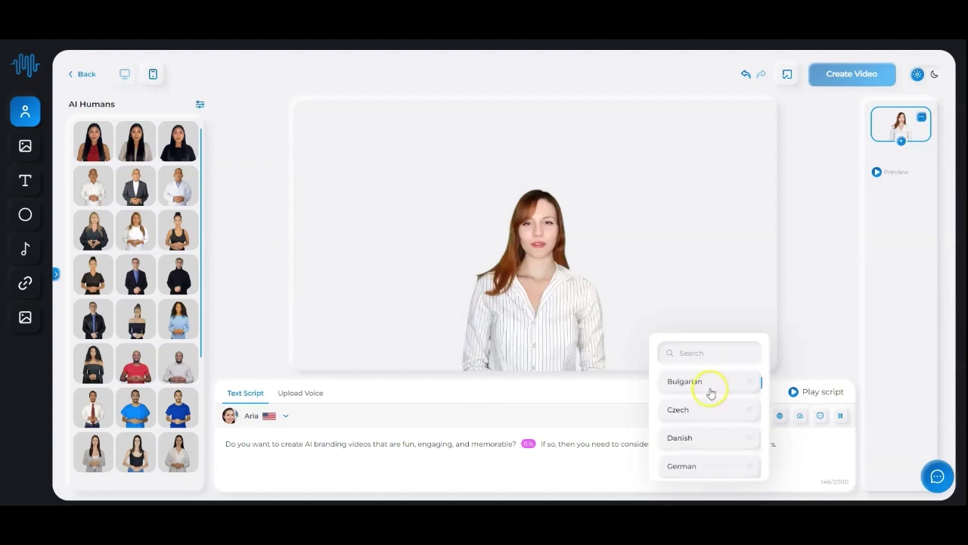
pyautogui.scroll(-3, 705, 406)
pyautogui.scroll(-3, 713, 391)
pyautogui.scroll(3, 711, 391)
pyautogui.scroll(3, 712, 392)
pyautogui.click(624, 399)
pyautogui.click(803, 420)
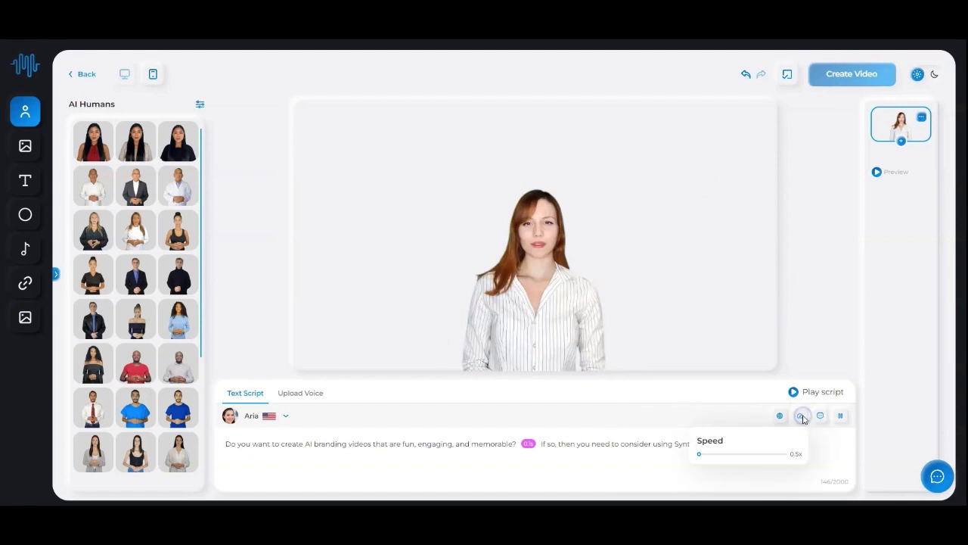
pyautogui.click(817, 416)
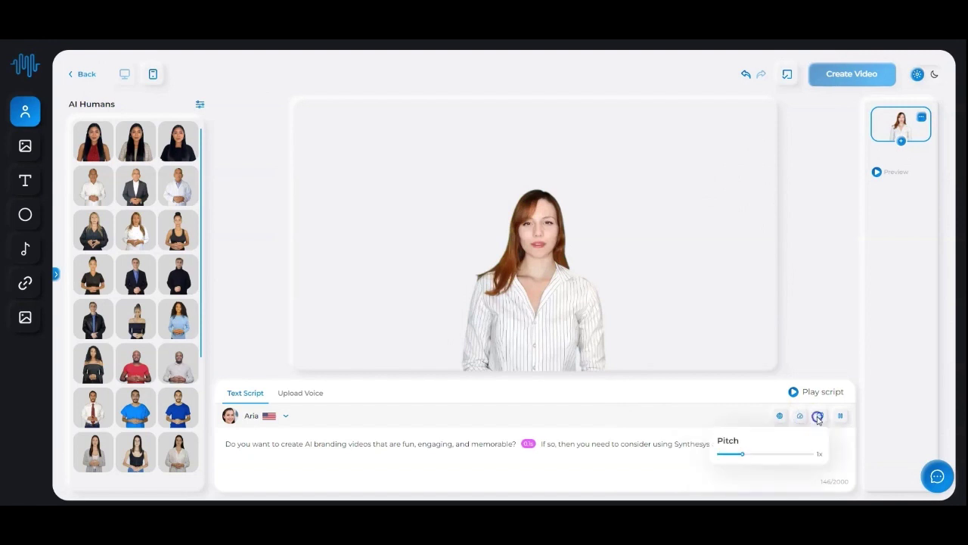
pyautogui.click(843, 418)
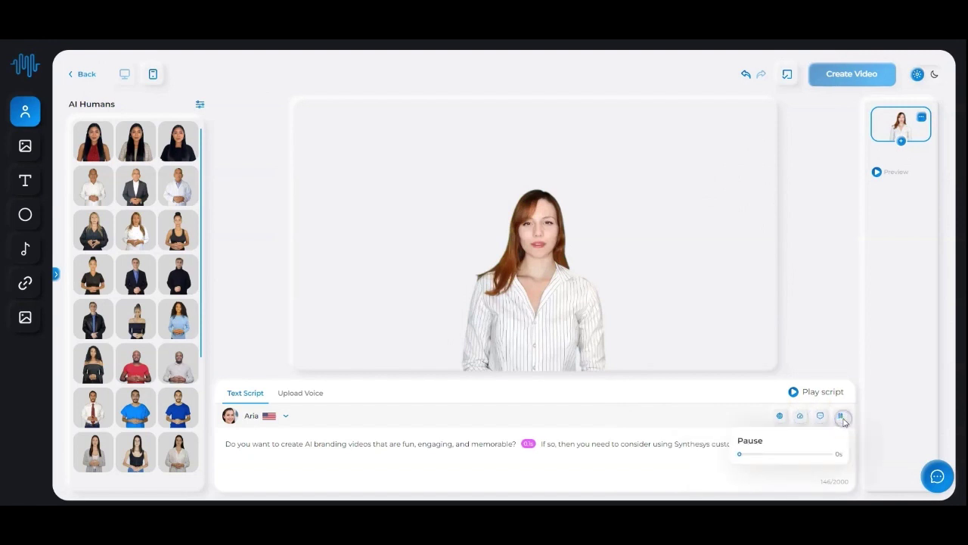
pyautogui.click(665, 410)
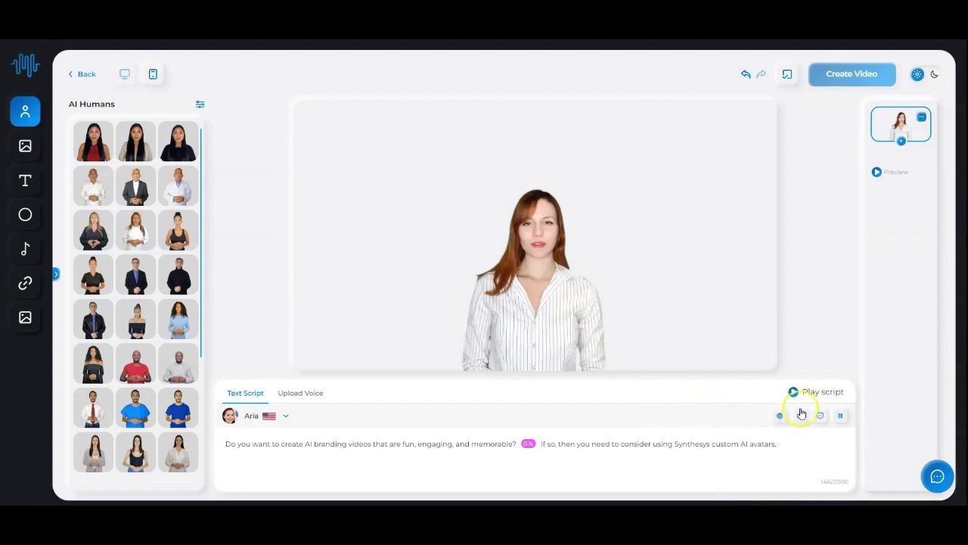
pyautogui.click(226, 444)
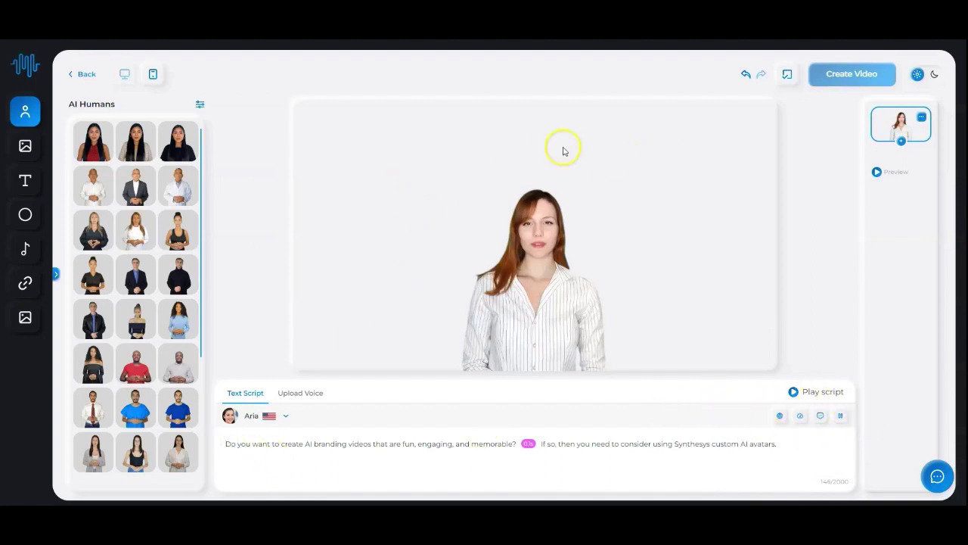
# - Try the city skyline and ocean waves video backgrounds on the slide
pyautogui.click(25, 148)
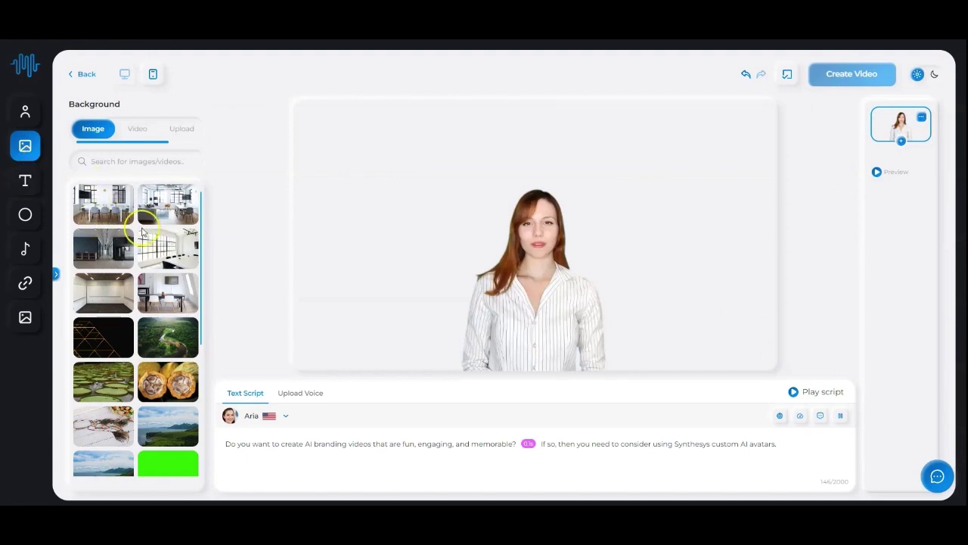
pyautogui.click(140, 130)
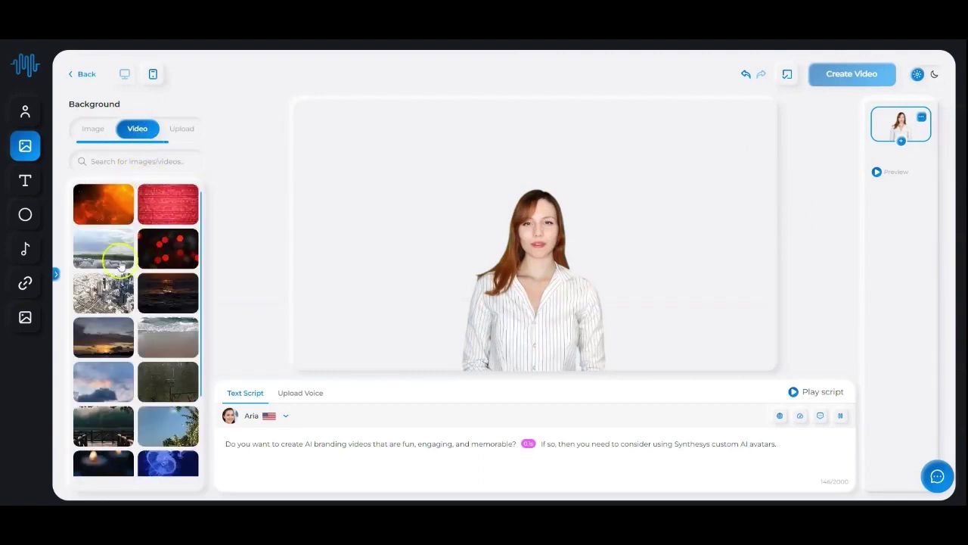
pyautogui.click(116, 309)
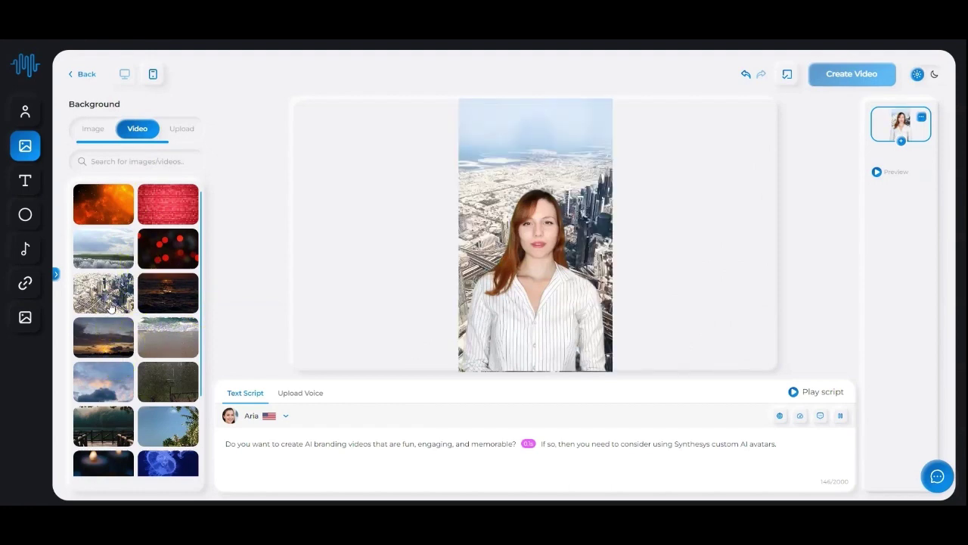
pyautogui.click(110, 270)
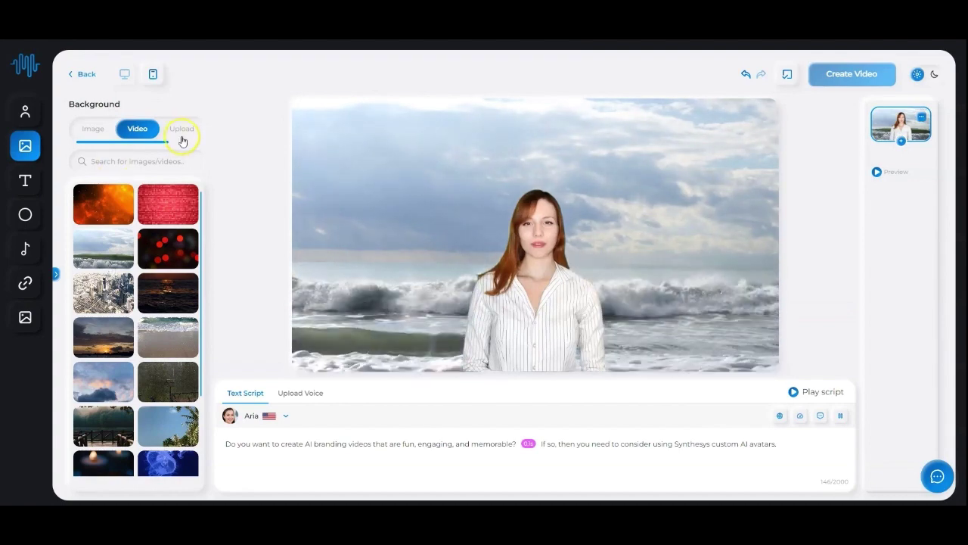
pyautogui.click(95, 130)
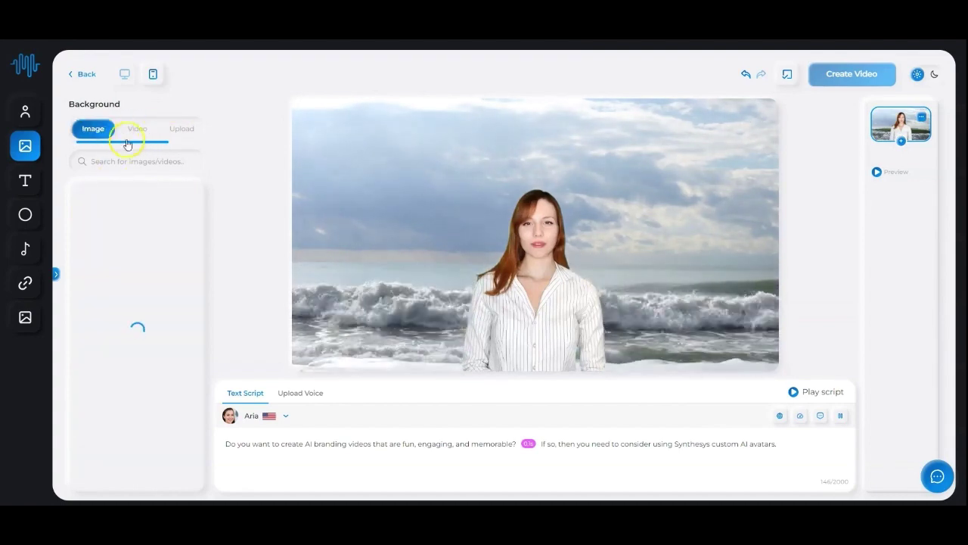
# - Set a plain light blue-grey colour background, after briefly trying cyan
pyautogui.moveTo(151, 142); pyautogui.dragTo(182, 144)
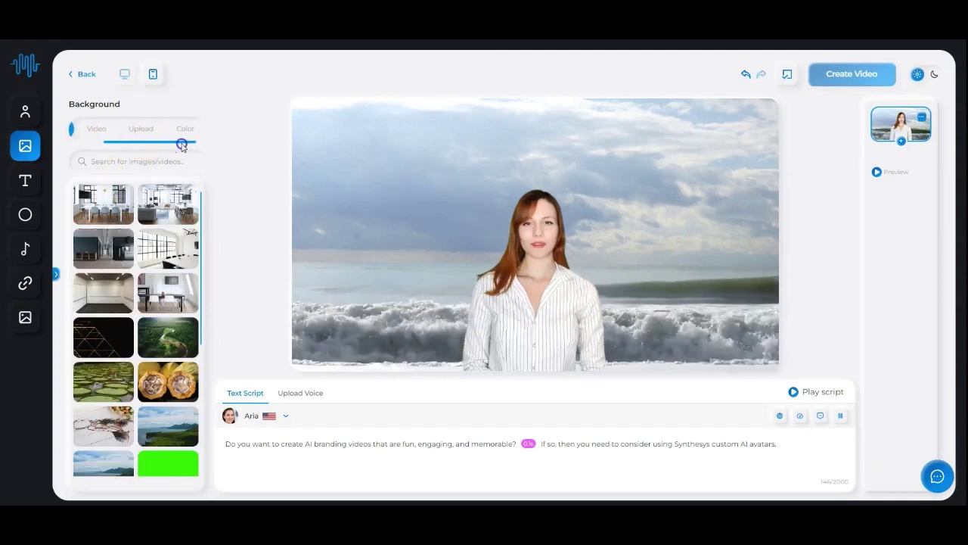
pyautogui.click(183, 130)
pyautogui.click(174, 189)
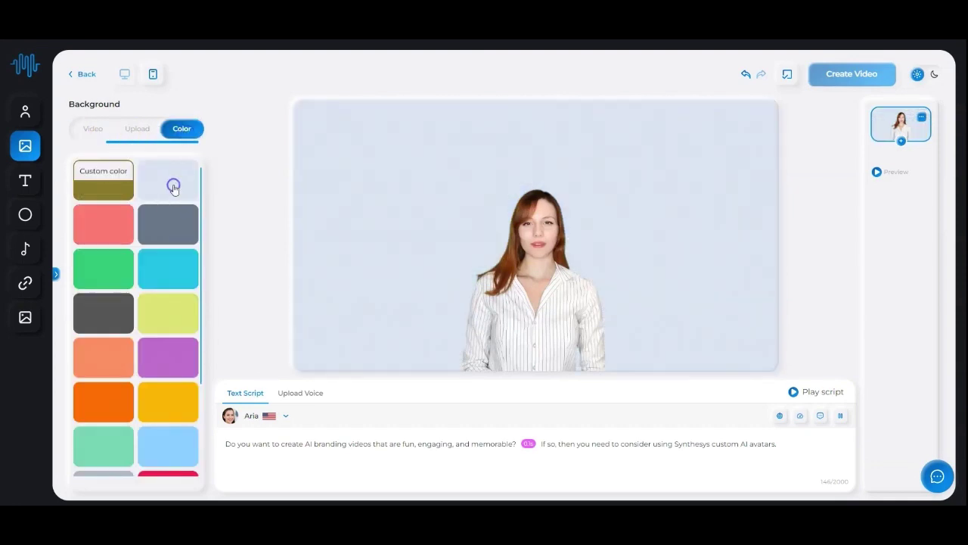
pyautogui.click(165, 268)
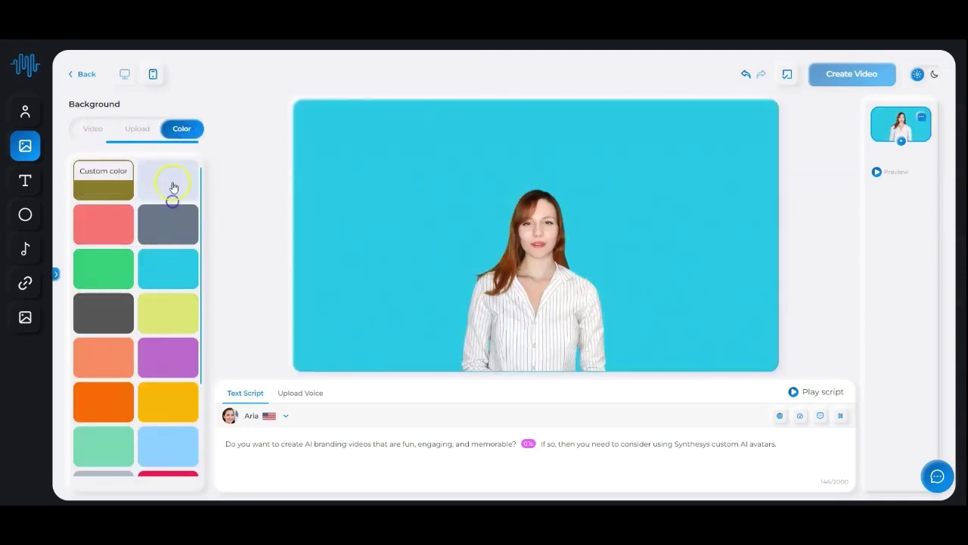
pyautogui.click(172, 185)
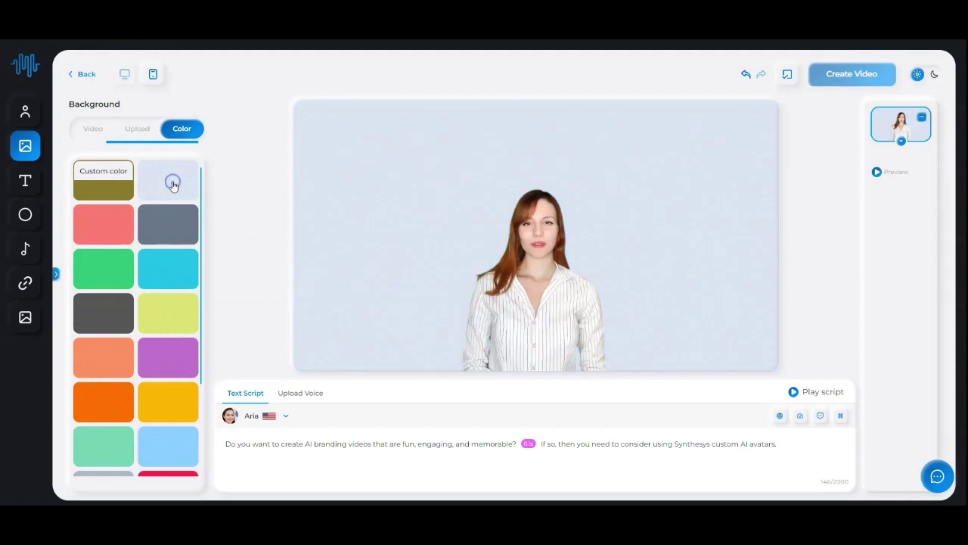
pyautogui.click(141, 133)
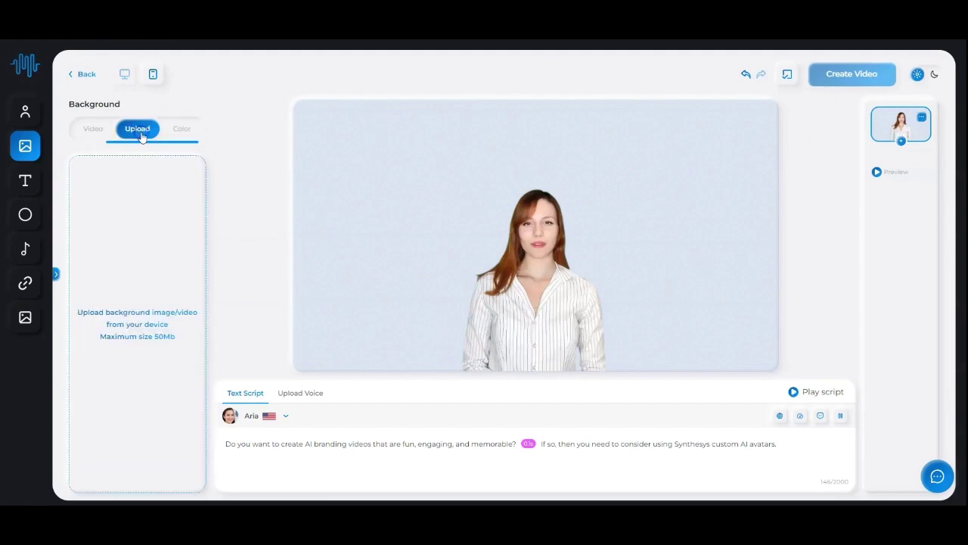
pyautogui.click(180, 136)
pyautogui.click(25, 180)
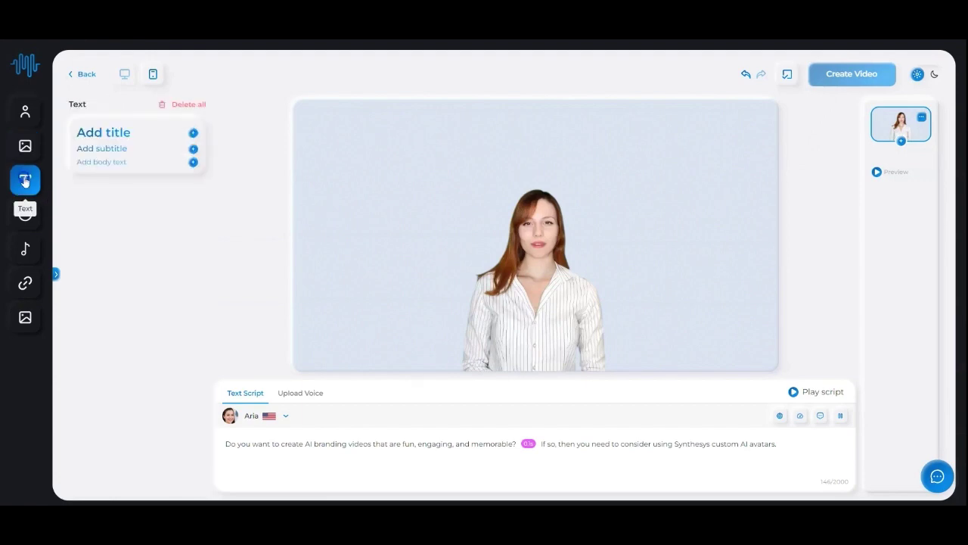
# - Add a text box reading 'Synthesys AI Humans' and widen it to one line
pyautogui.click(101, 133)
pyautogui.tripleClick(323, 123)
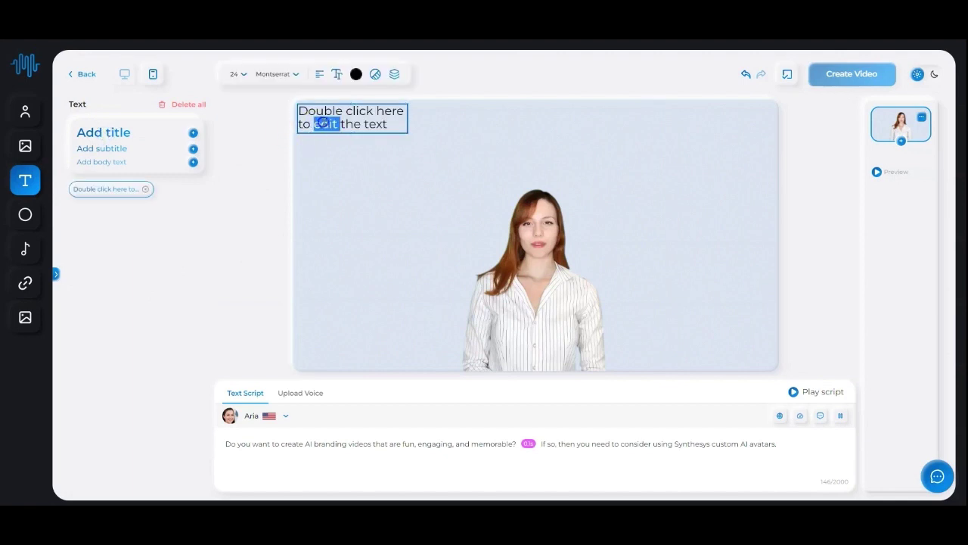
pyautogui.write('Sy')
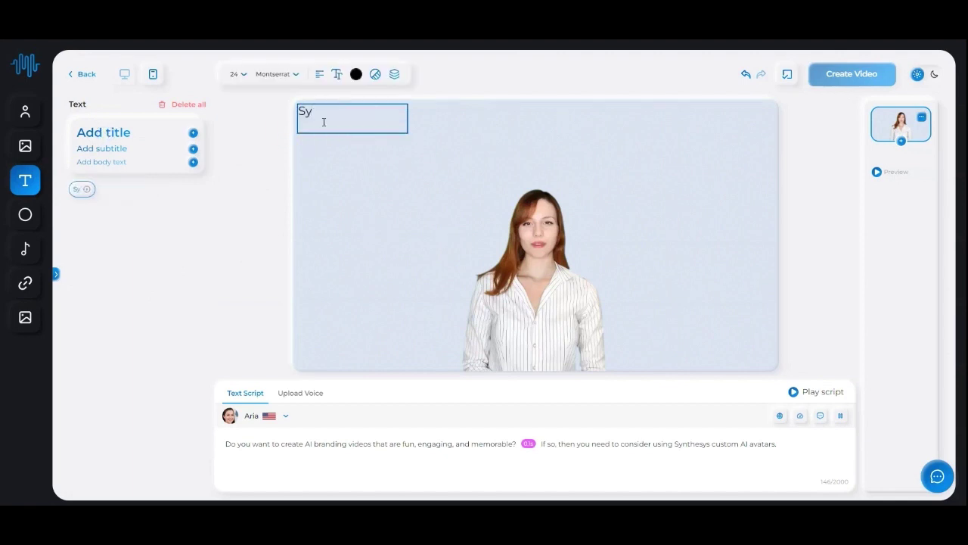
pyautogui.write('HUM')
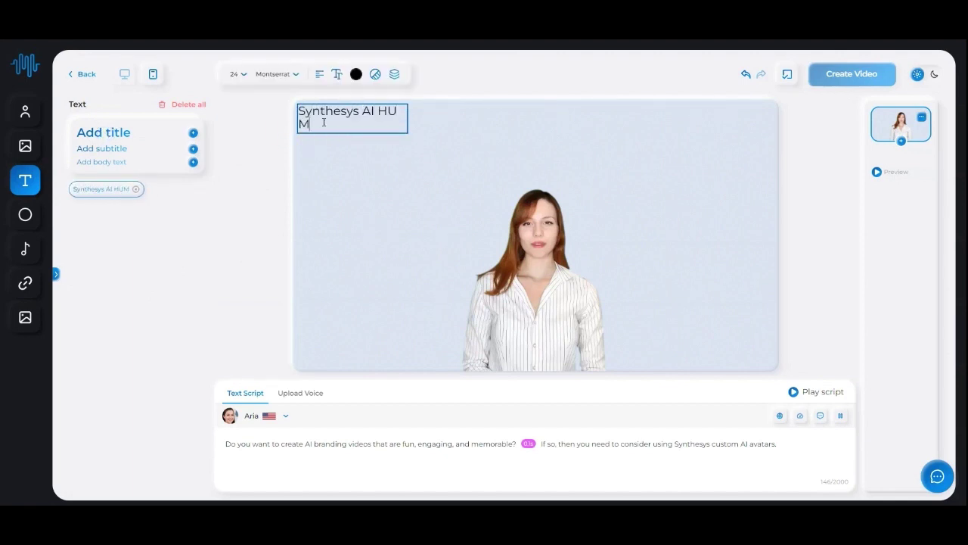
pyautogui.press('BackSpace')
pyautogui.press('BackSpace')
pyautogui.moveTo(407, 121); pyautogui.dragTo(588, 117)
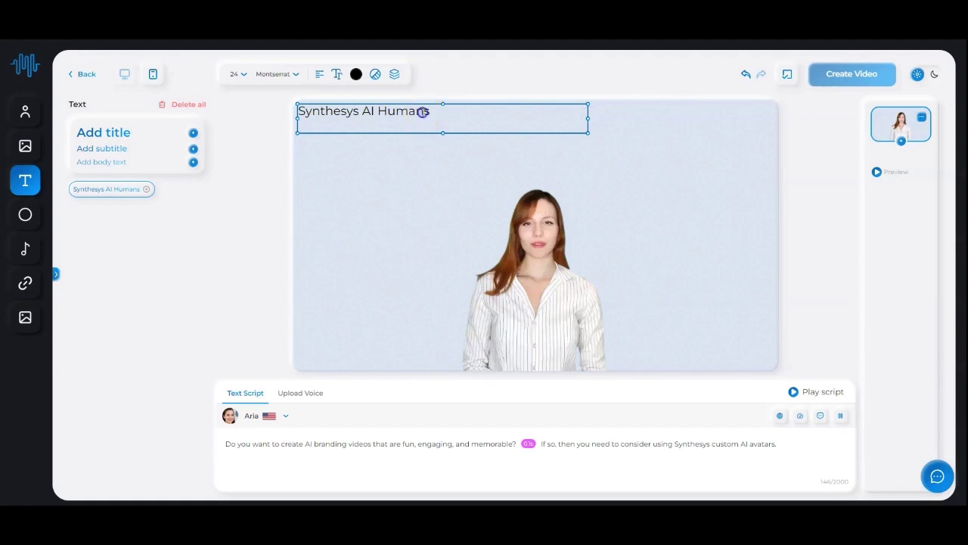
# - Centre-align the title and place it at the top centre of the slide
pyautogui.doubleClick(421, 111)
pyautogui.click(319, 75)
pyautogui.click(346, 101)
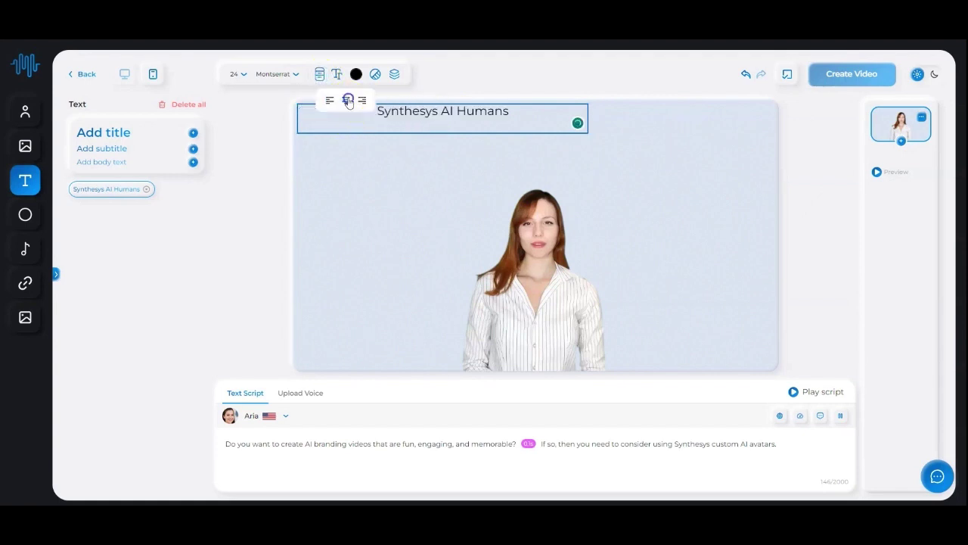
pyautogui.click(464, 127)
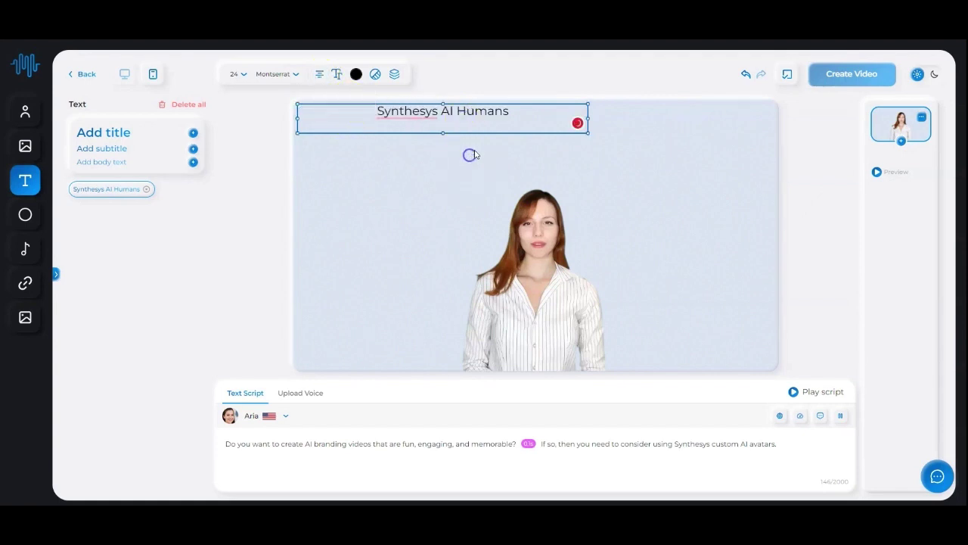
pyautogui.moveTo(486, 122); pyautogui.dragTo(575, 129)
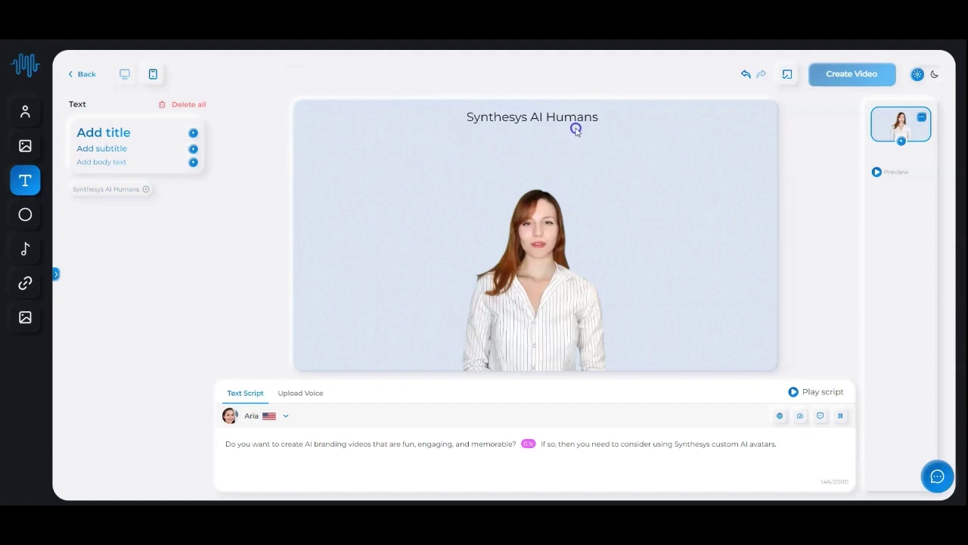
pyautogui.moveTo(576, 129); pyautogui.dragTo(580, 124)
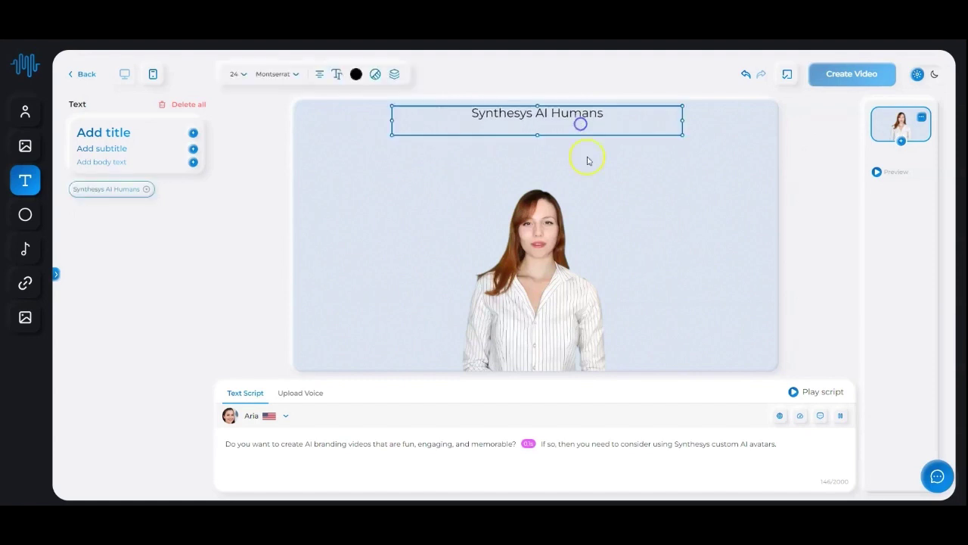
pyautogui.click(680, 218)
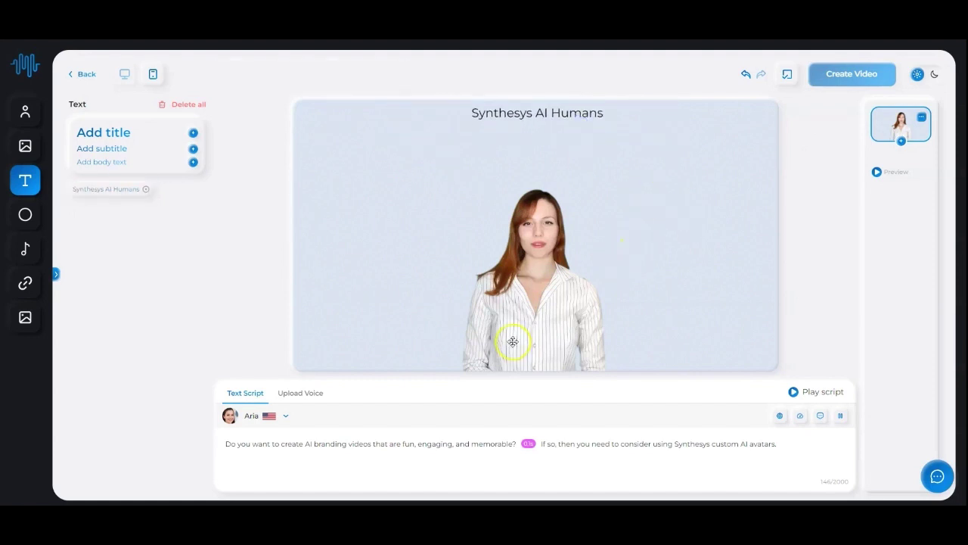
# - Resize and reposition Lizzie's avatar so it sits centred beneath the title
pyautogui.moveTo(518, 320)
pyautogui.mouseDown()
pyautogui.moveTo(681, 324)
pyautogui.moveTo(683, 313)
pyautogui.moveTo(362, 307)
pyautogui.moveTo(532, 305)
pyautogui.mouseUp()
pyautogui.moveTo(628, 180); pyautogui.dragTo(579, 260)
pyautogui.moveTo(523, 298); pyautogui.dragTo(539, 304)
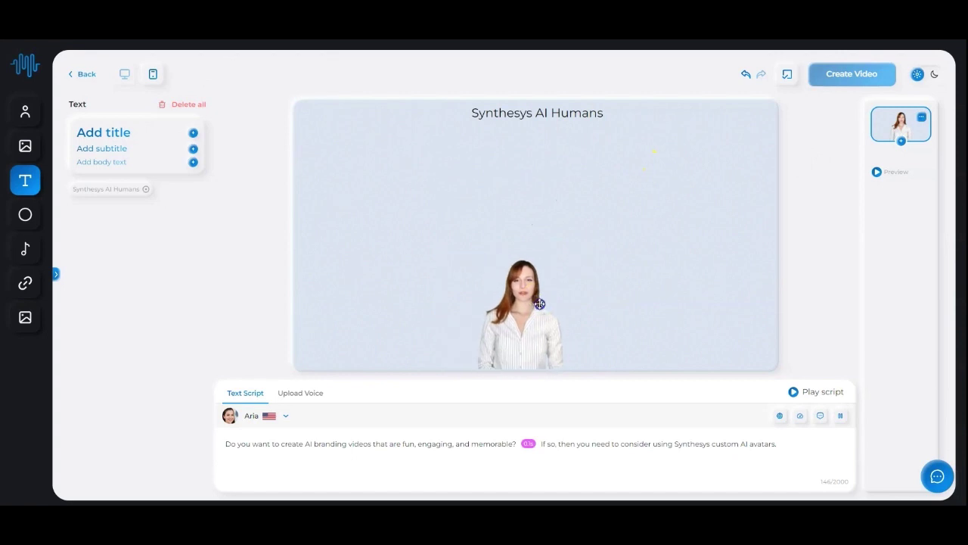
pyautogui.click(563, 256)
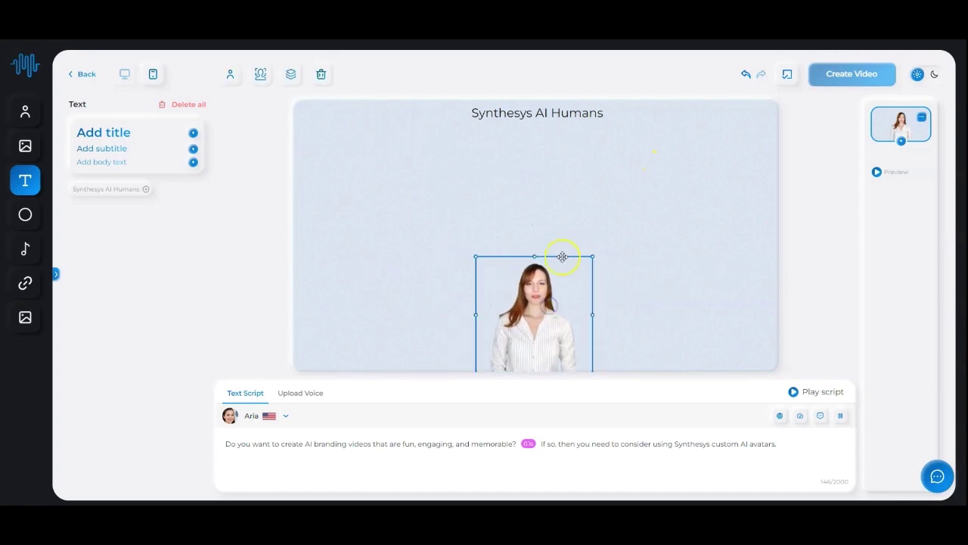
pyautogui.moveTo(594, 259); pyautogui.dragTo(620, 210)
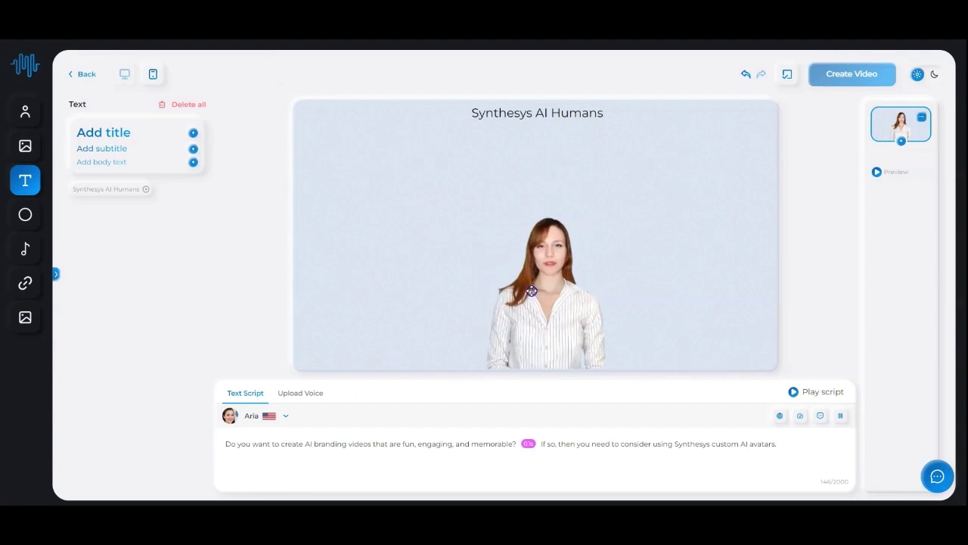
pyautogui.click(528, 294)
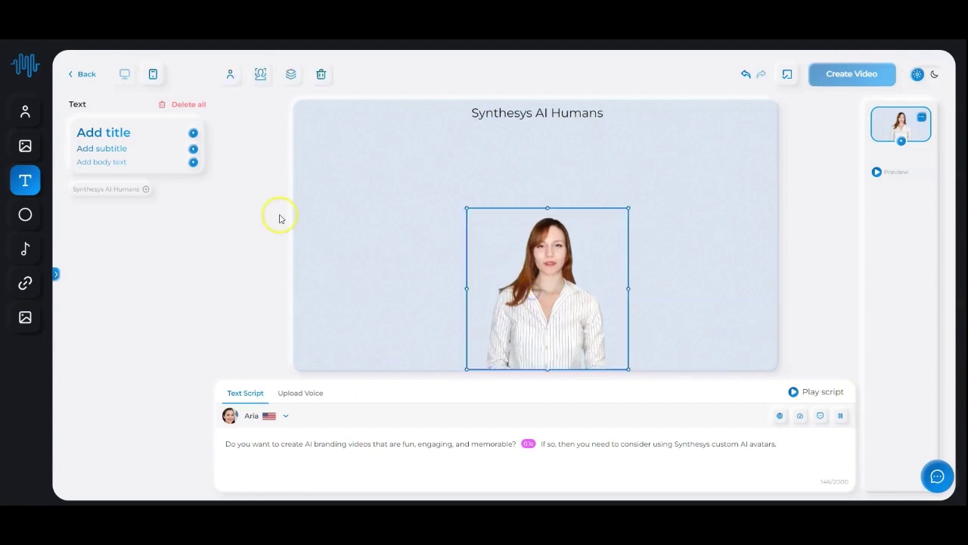
pyautogui.click(24, 219)
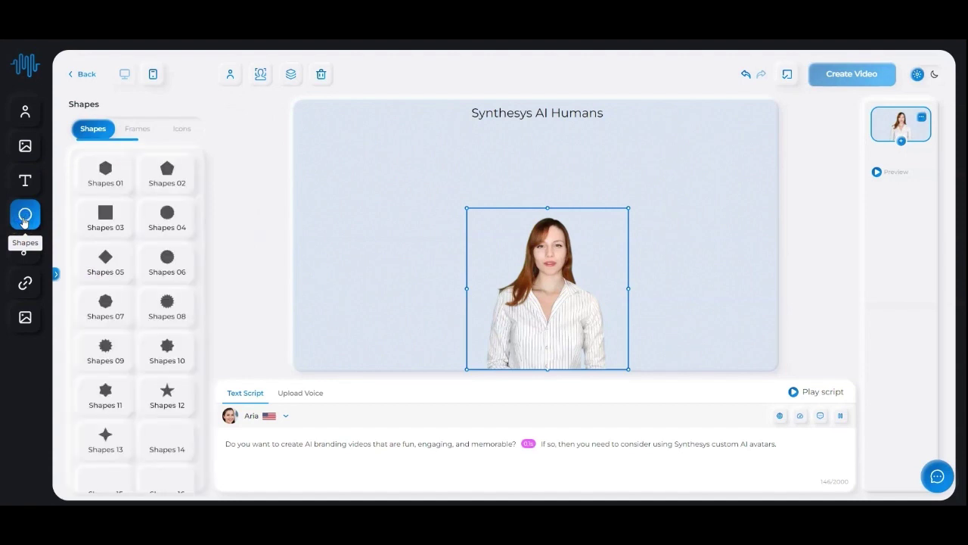
# - Add and delete a hexagon and a dark round badge shape
pyautogui.click(109, 175)
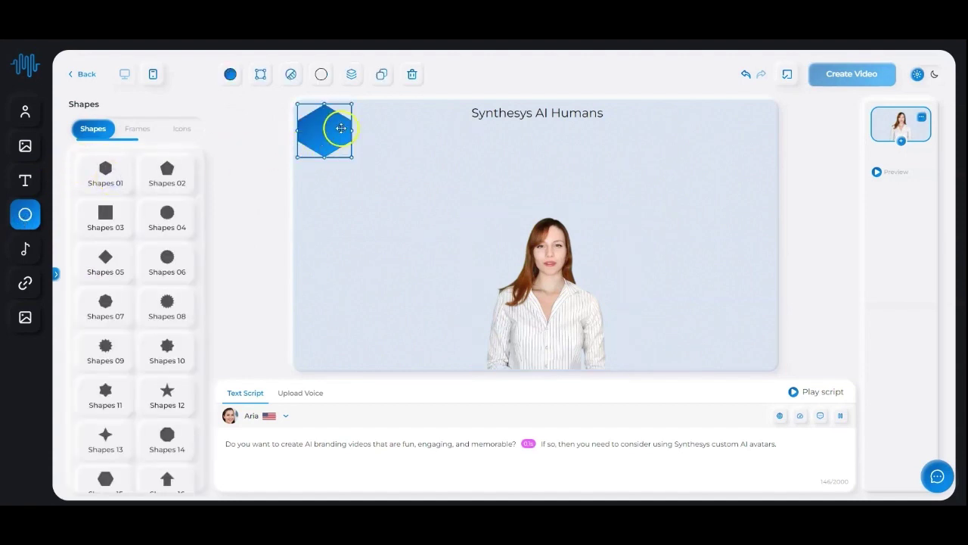
pyautogui.press('Delete')
pyautogui.click(169, 263)
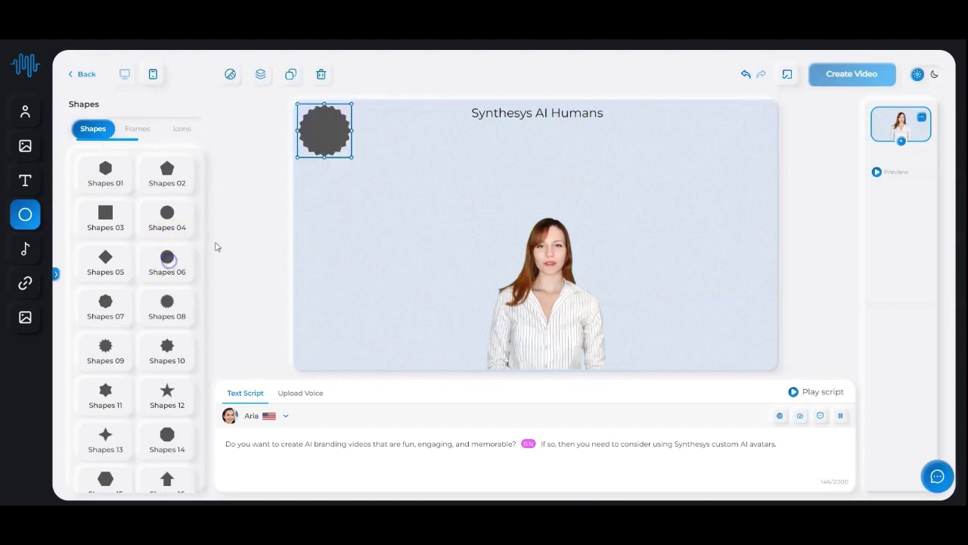
pyautogui.press('Delete')
pyautogui.click(273, 142)
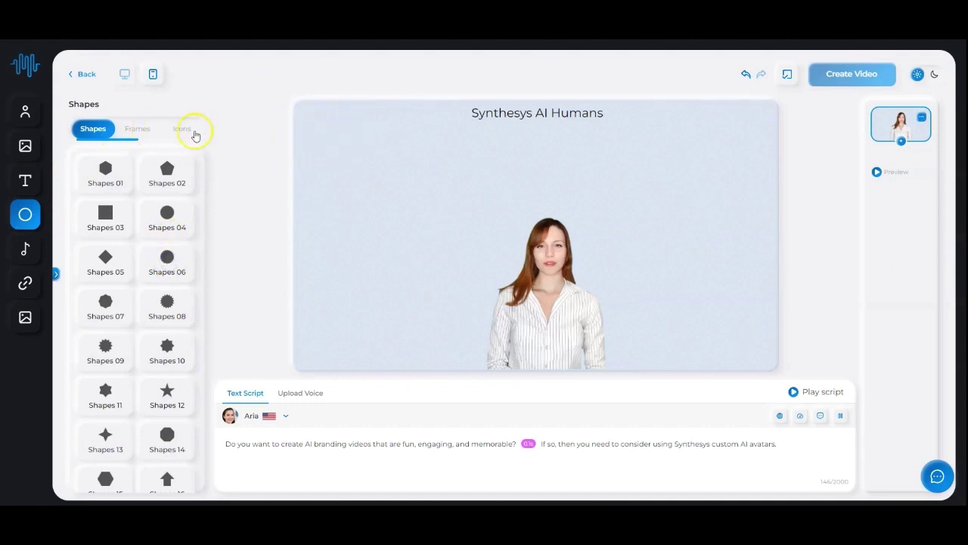
# - Add a speaker icon, move it lower on the slide, then delete it
pyautogui.click(187, 130)
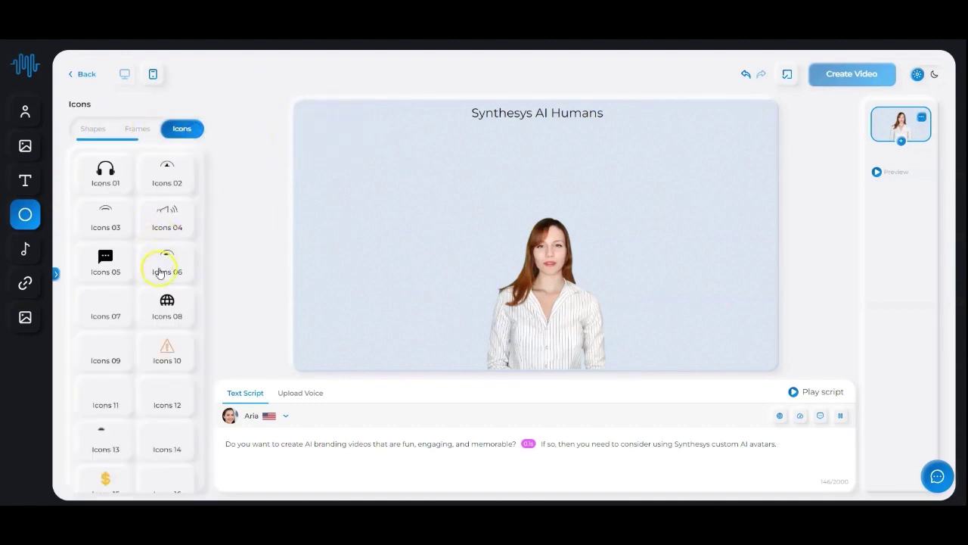
pyautogui.click(161, 207)
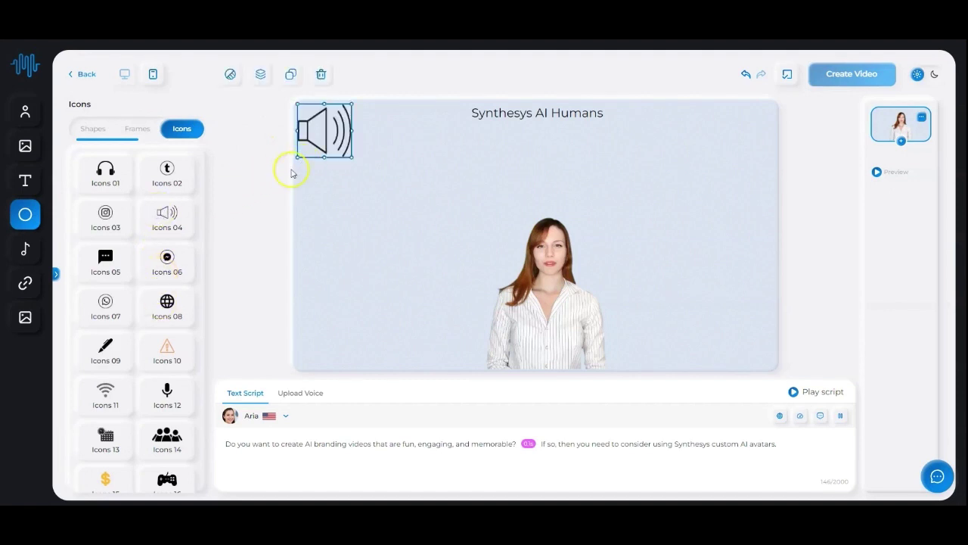
pyautogui.moveTo(323, 127)
pyautogui.mouseDown()
pyautogui.moveTo(337, 235)
pyautogui.moveTo(380, 234)
pyautogui.moveTo(341, 206)
pyautogui.mouseUp()
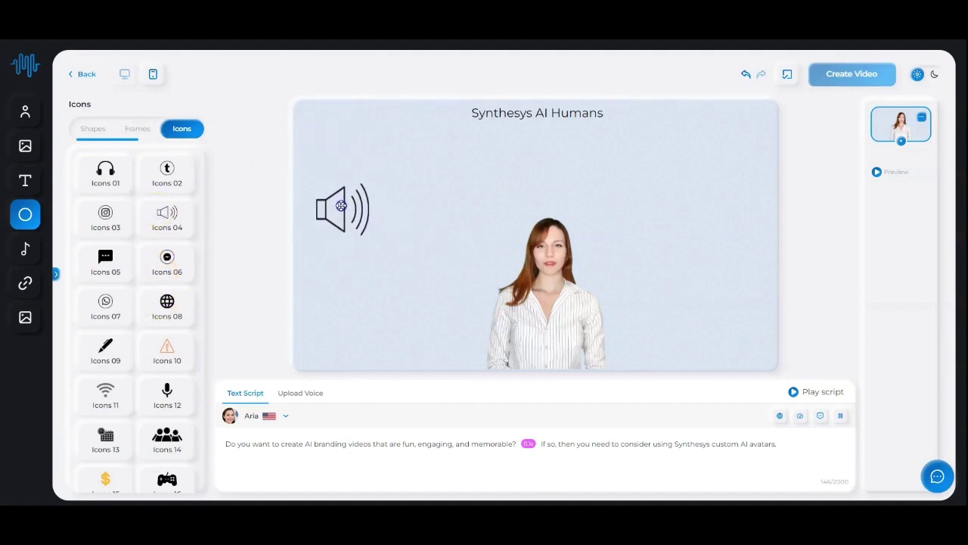
pyautogui.click(341, 206)
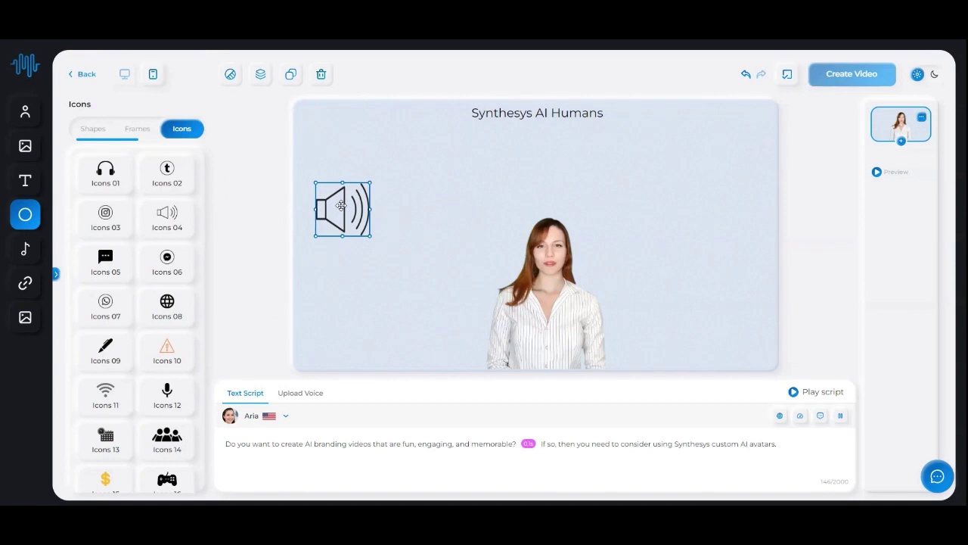
pyautogui.press('Delete')
pyautogui.click(25, 248)
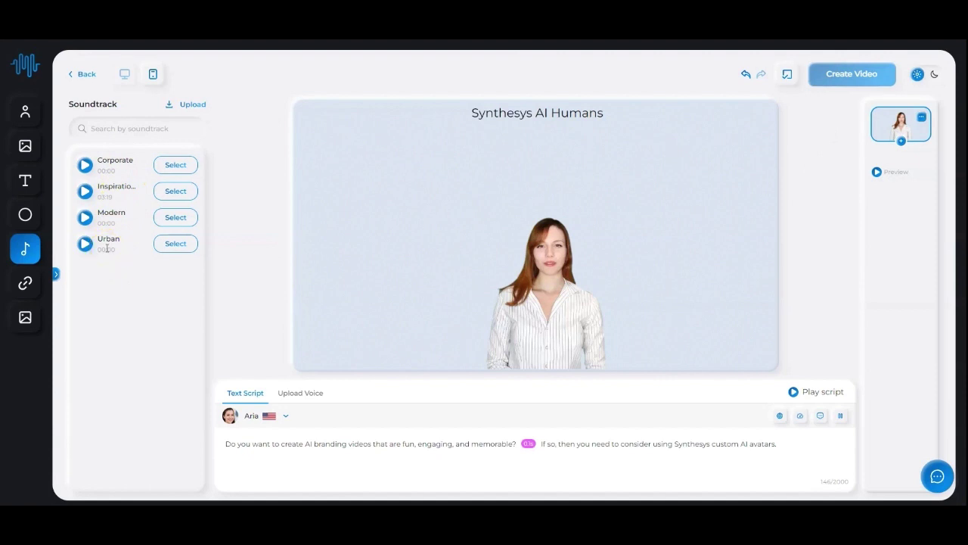
# - Show the transitions library with Cross Dissolve, Jump Cut, Iris In and others
pyautogui.click(15, 289)
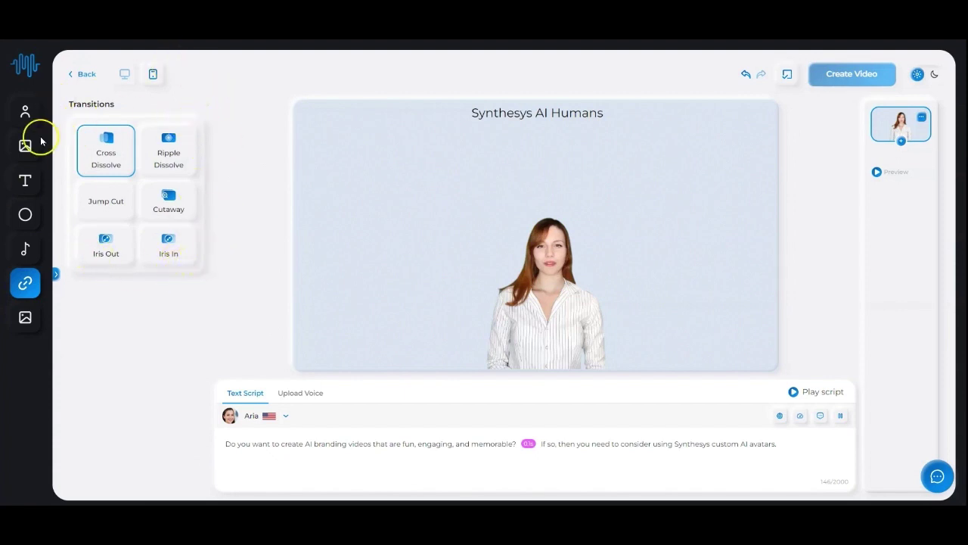
# - Add a second slide and place a presenter avatar on it
pyautogui.click(25, 114)
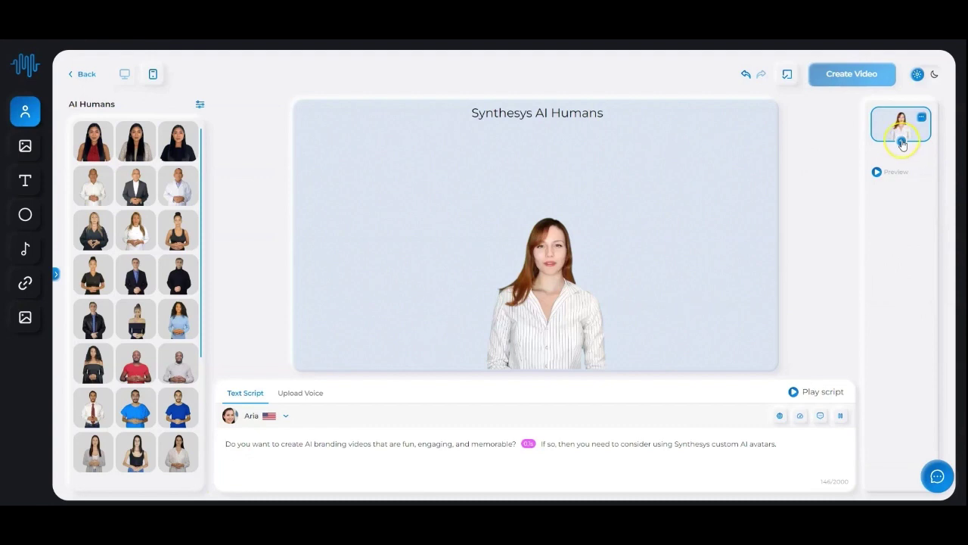
pyautogui.click(902, 142)
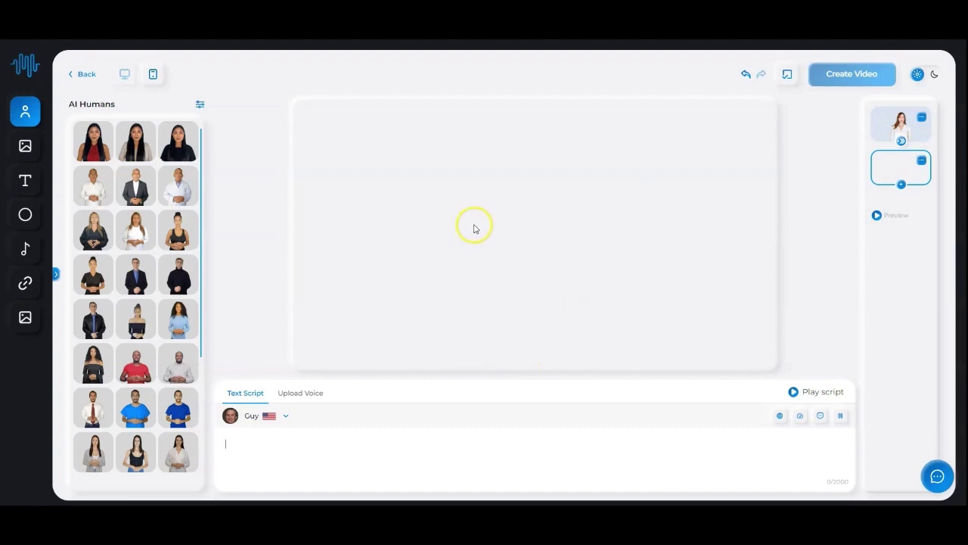
pyautogui.click(135, 151)
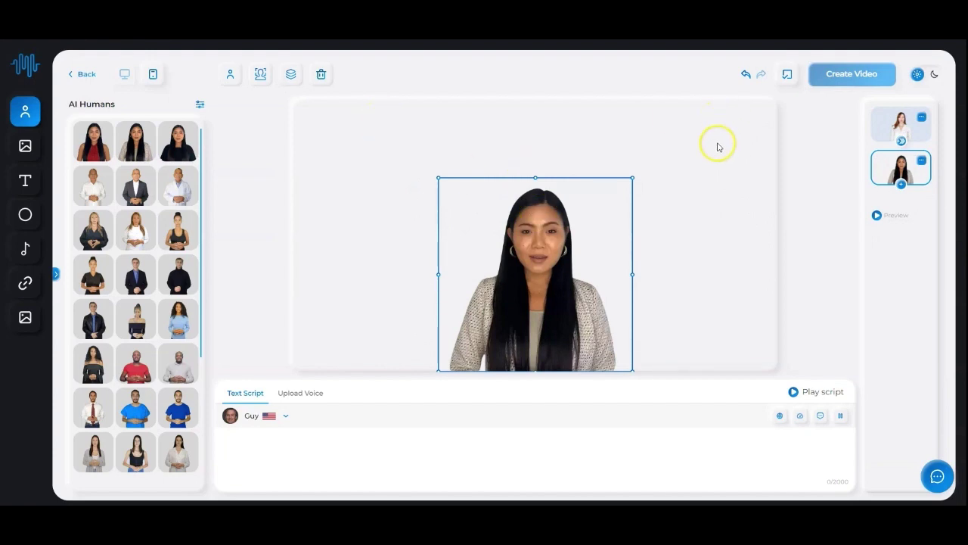
# - Set Libby as the voice for the new slide's script
pyautogui.click(280, 416)
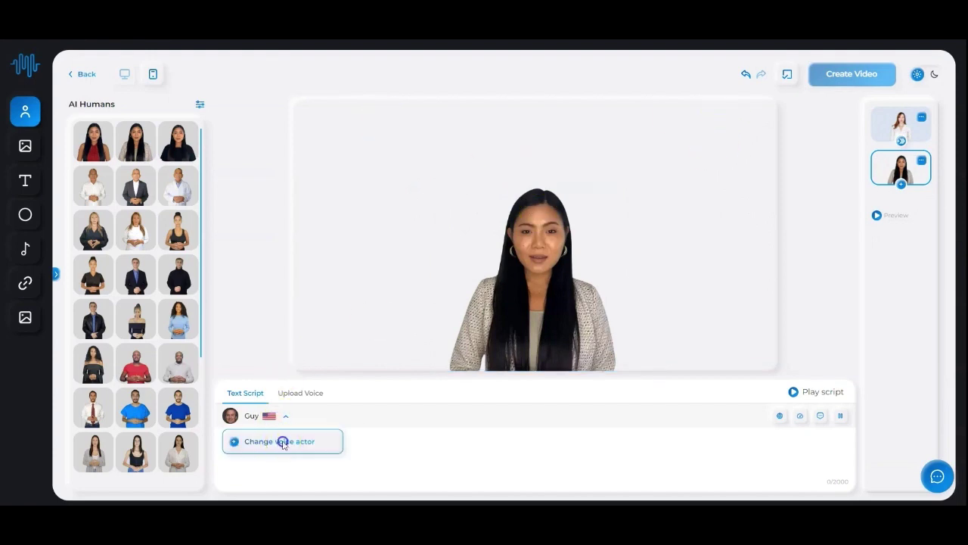
pyautogui.click(283, 443)
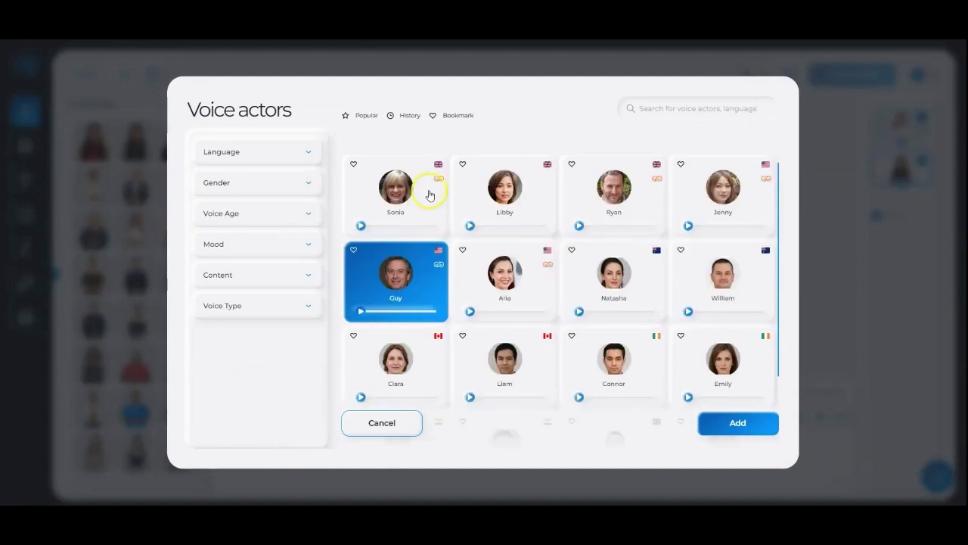
pyautogui.click(505, 196)
pyautogui.click(719, 416)
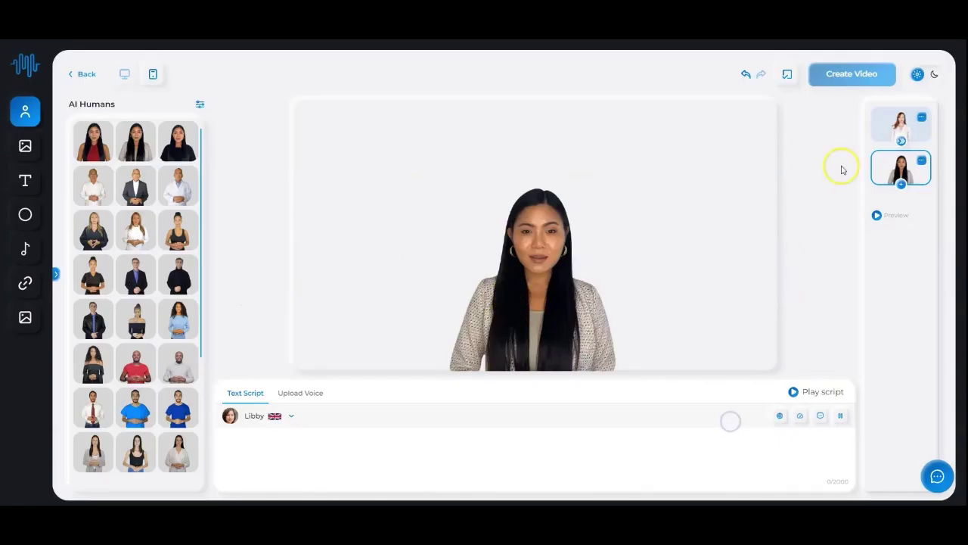
pyautogui.click(25, 146)
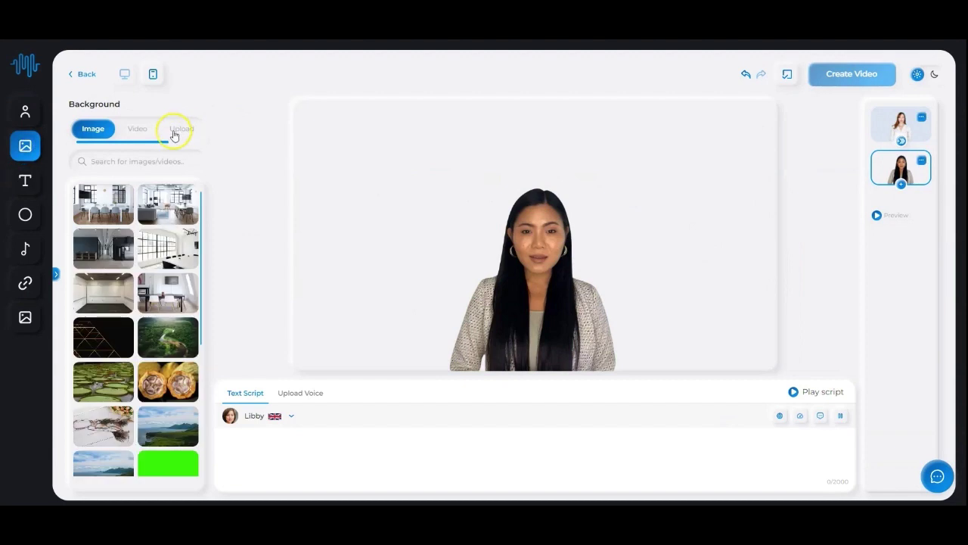
# - Set slide 2 to the dark office background, paste the two custom-avatar sentences as its script, and play it
pyautogui.click(107, 259)
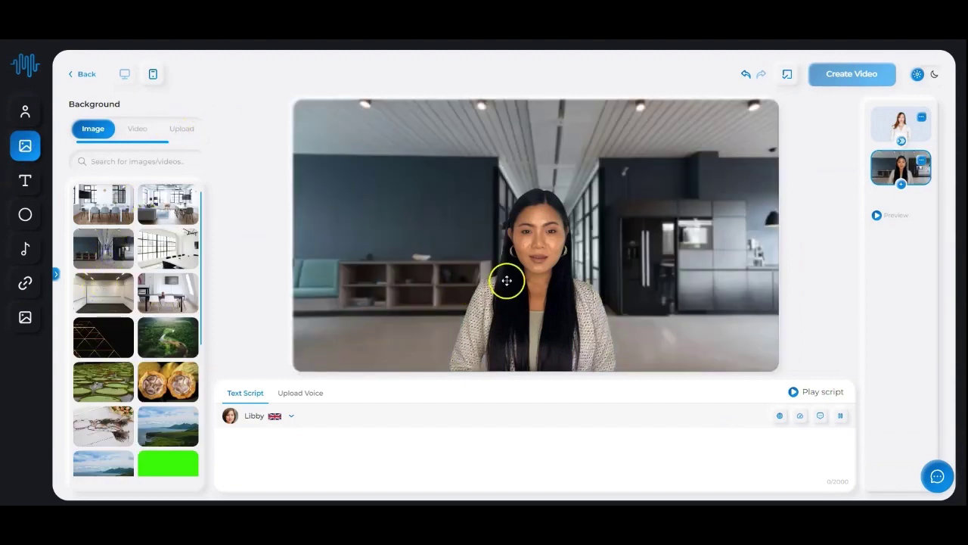
pyautogui.click(229, 442)
pyautogui.moveTo(502, 268); pyautogui.dragTo(437, 190)
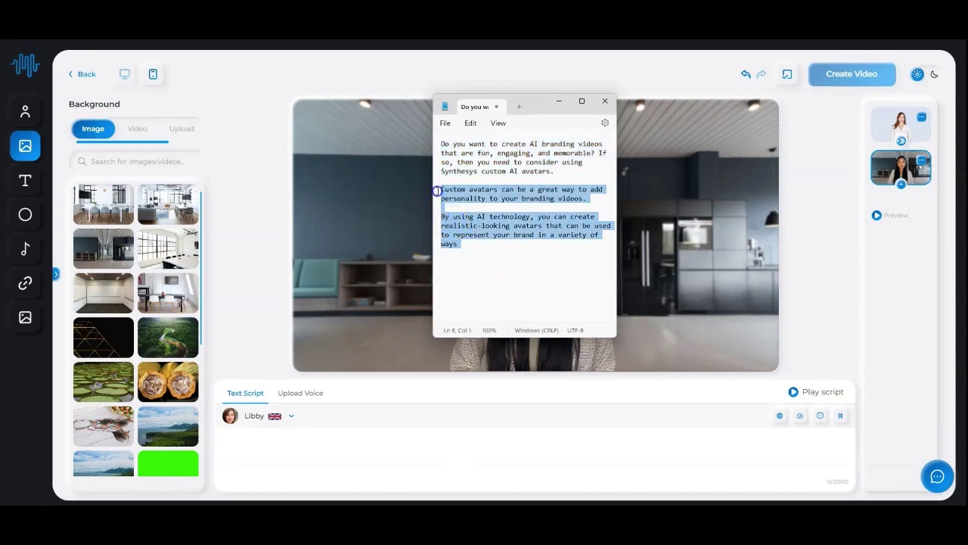
pyautogui.hotkey('ctrl', 'c')
pyautogui.click(227, 442)
pyautogui.hotkey('ctrl', 'v')
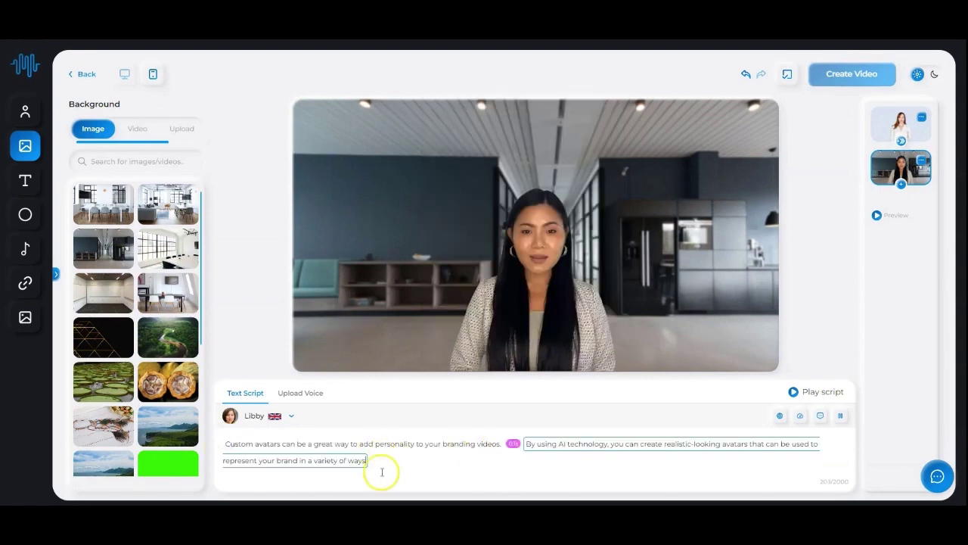
pyautogui.click(227, 444)
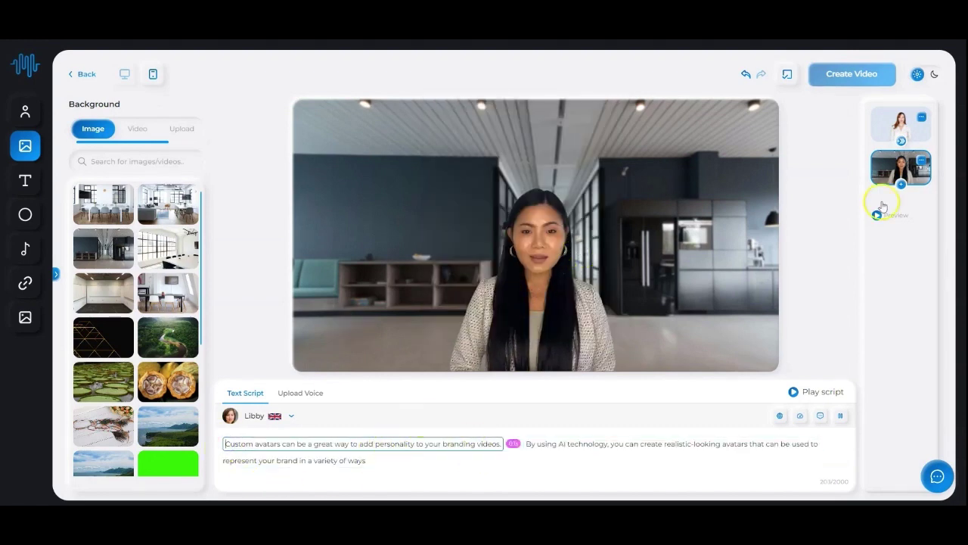
pyautogui.click(793, 393)
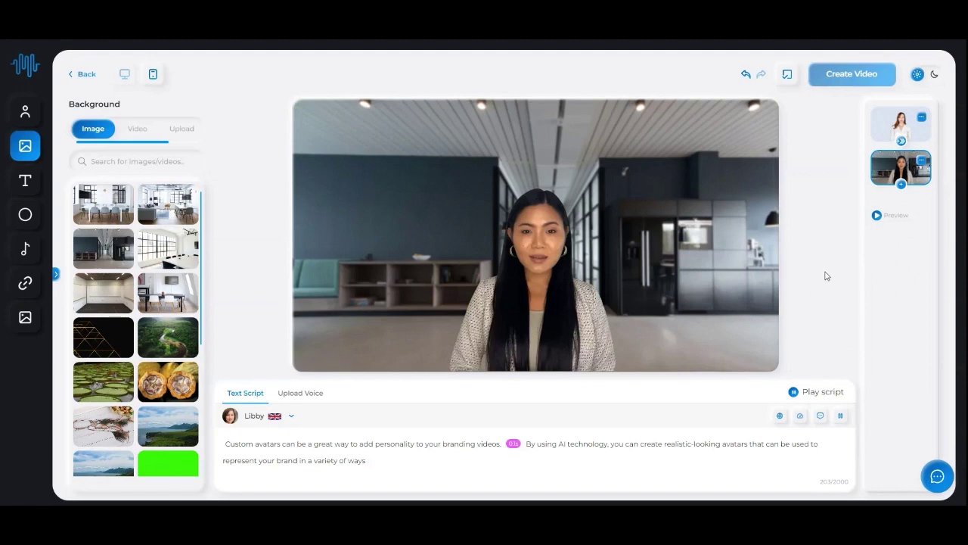
# - Apply the office background to slide 1, stop playback, and save the project
pyautogui.click(55, 274)
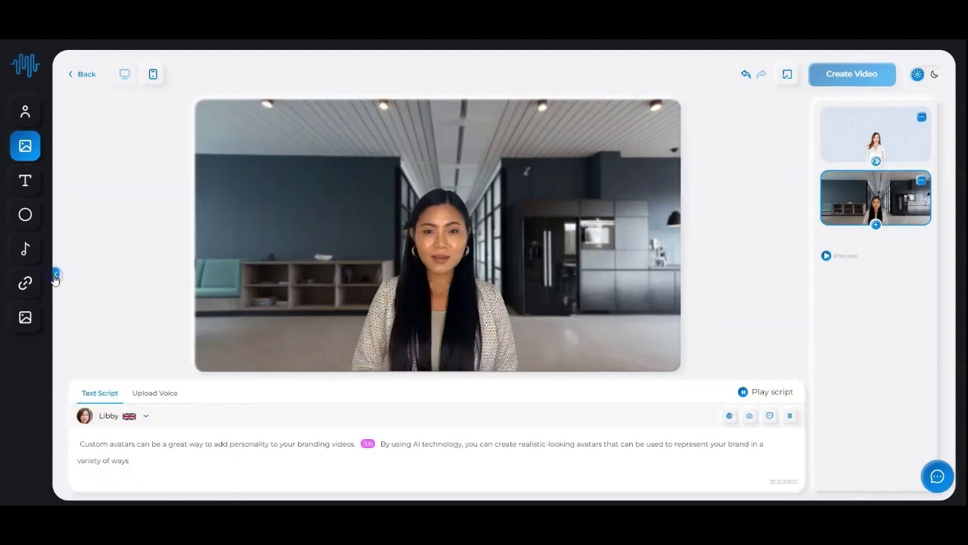
pyautogui.click(729, 244)
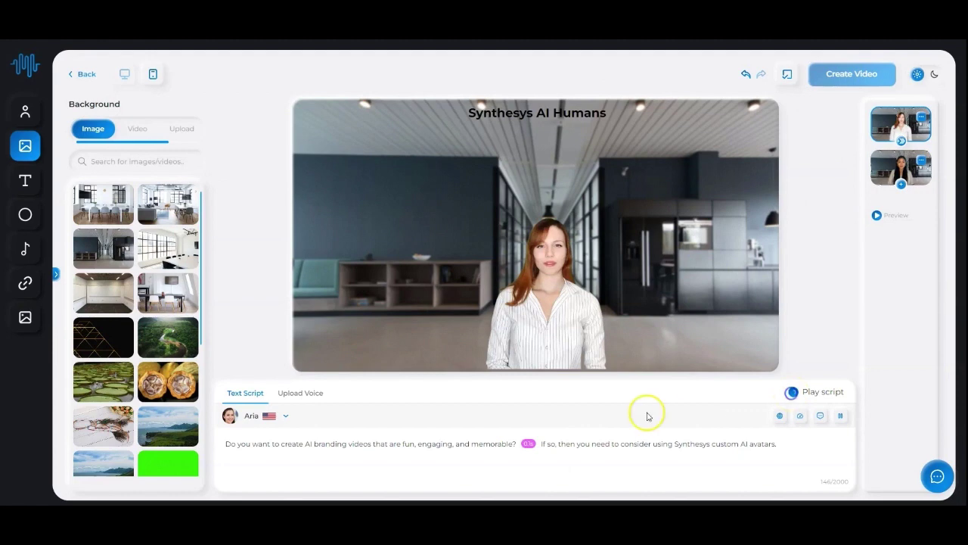
pyautogui.click(55, 273)
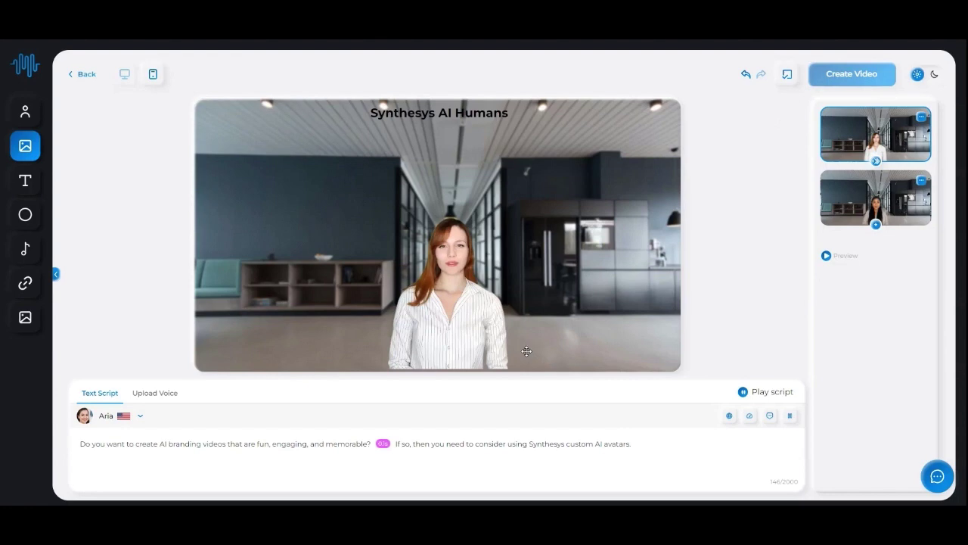
pyautogui.click(742, 390)
pyautogui.click(788, 74)
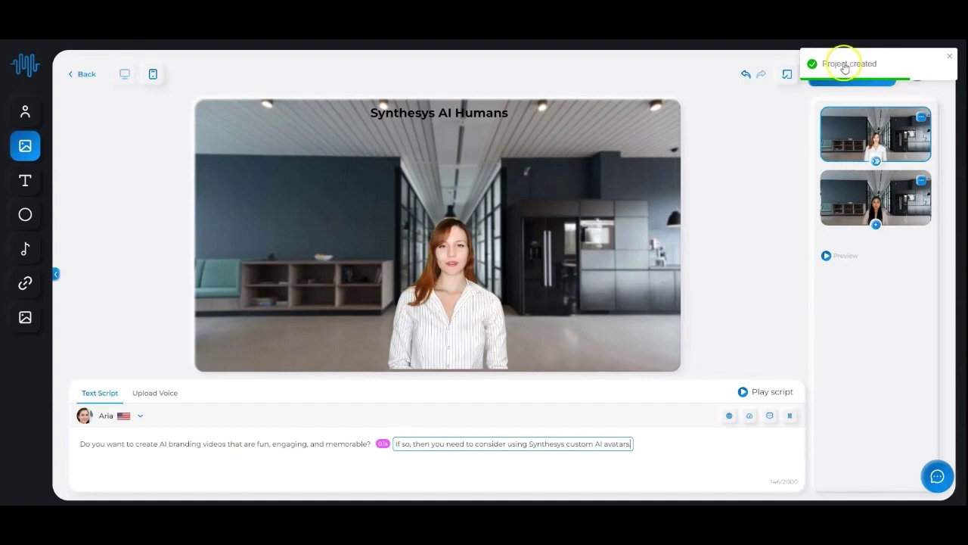
pyautogui.click(950, 56)
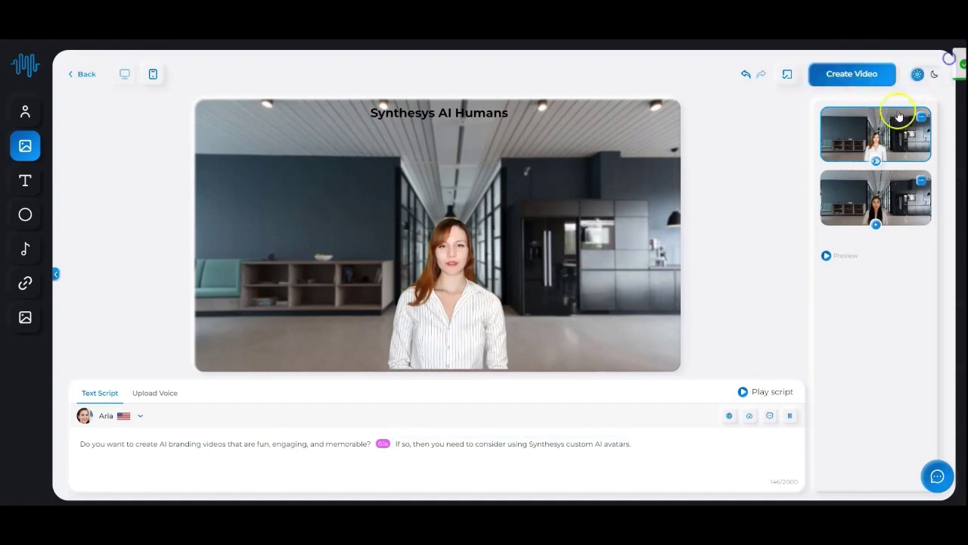
# - Create the video titled 'DEMO' at 1920x1080 Super HD resolution
pyautogui.click(851, 76)
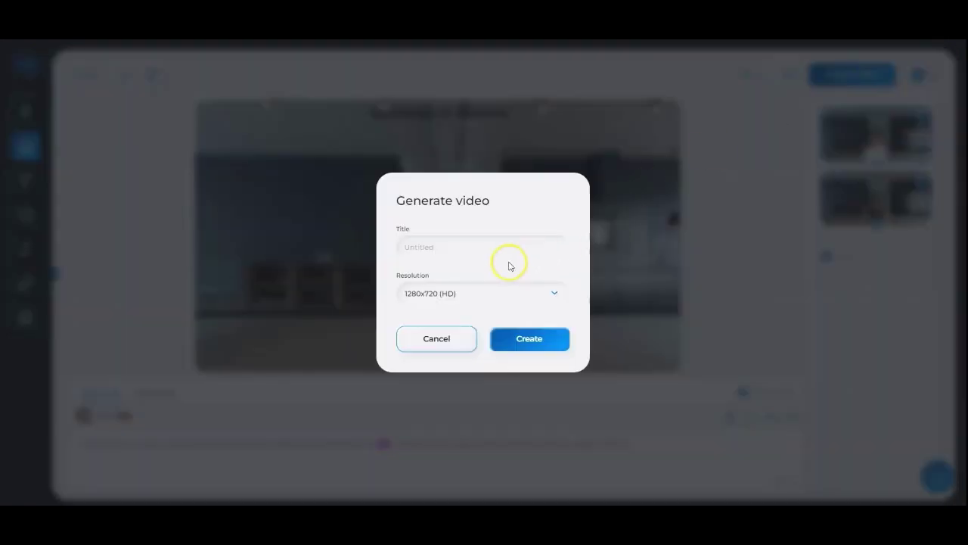
pyautogui.write('DEMO')
pyautogui.click(482, 294)
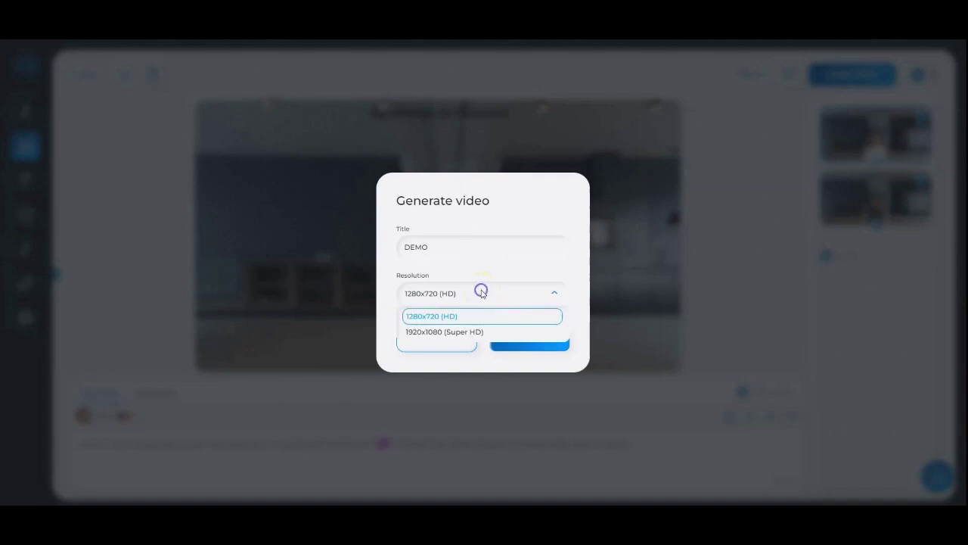
pyautogui.click(470, 333)
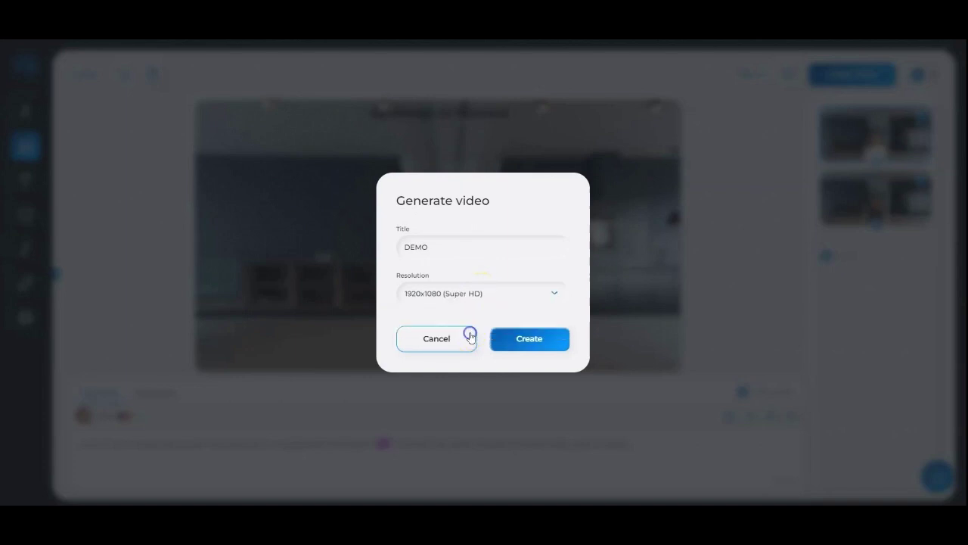
pyautogui.click(521, 342)
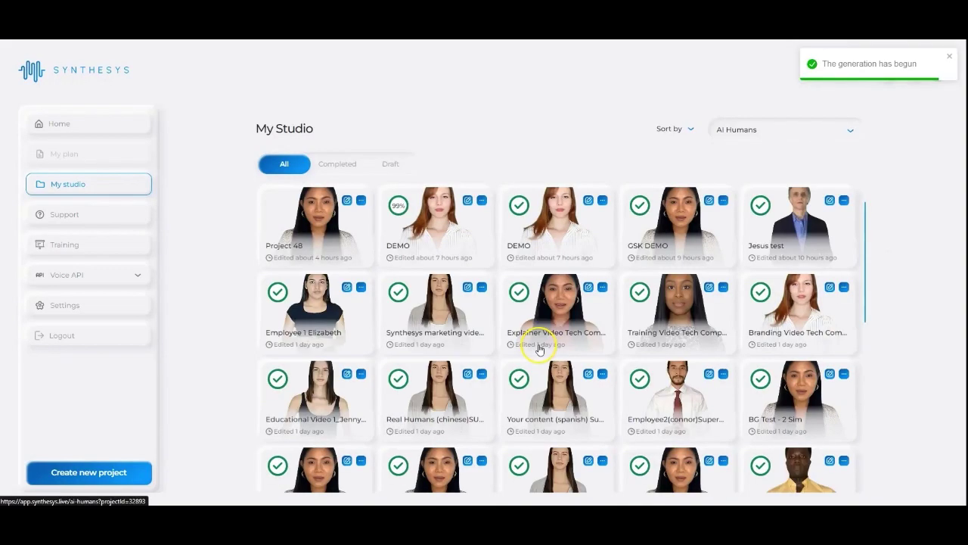
# - From Home, choose the AI Images card and open its text-to-image generator via Explore
pyautogui.click(62, 128)
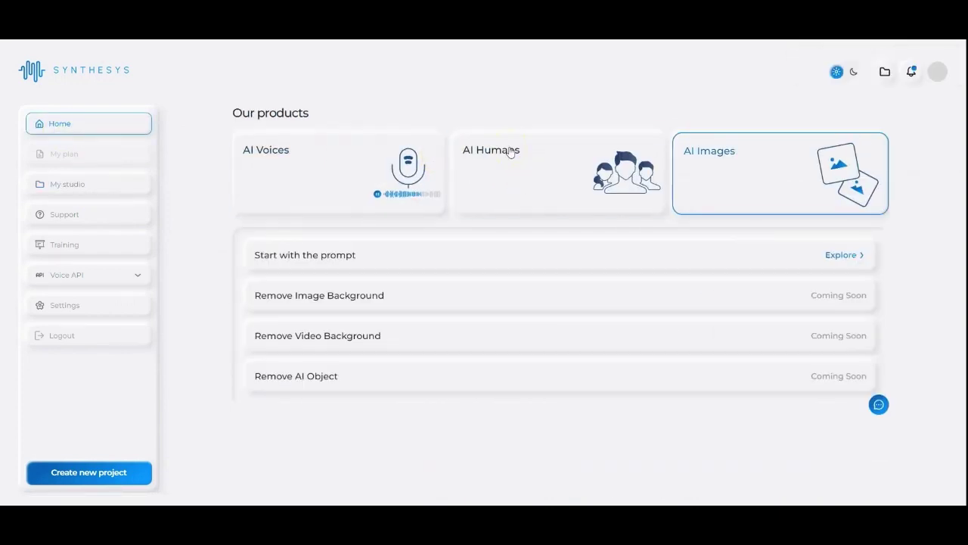
pyautogui.click(724, 173)
pyautogui.click(723, 172)
pyautogui.click(836, 255)
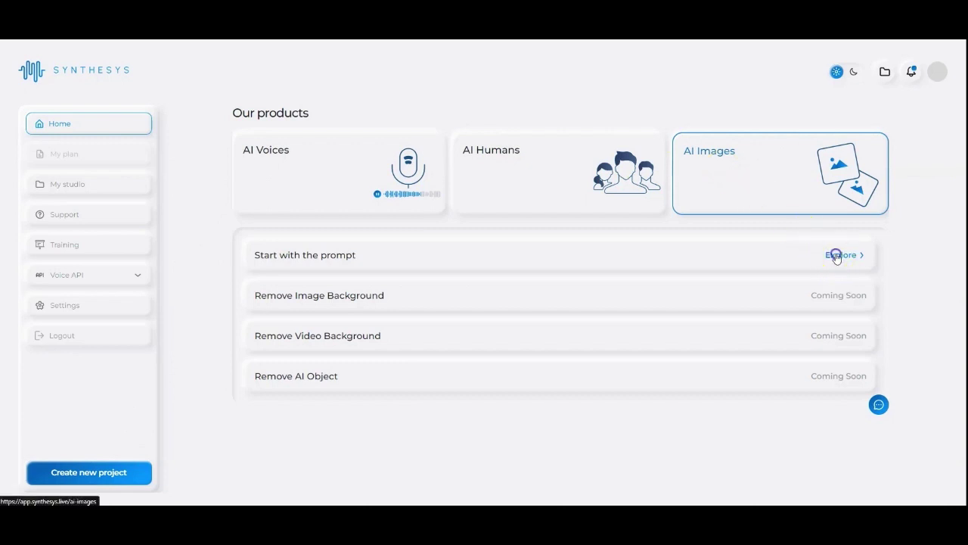
pyautogui.click(335, 125)
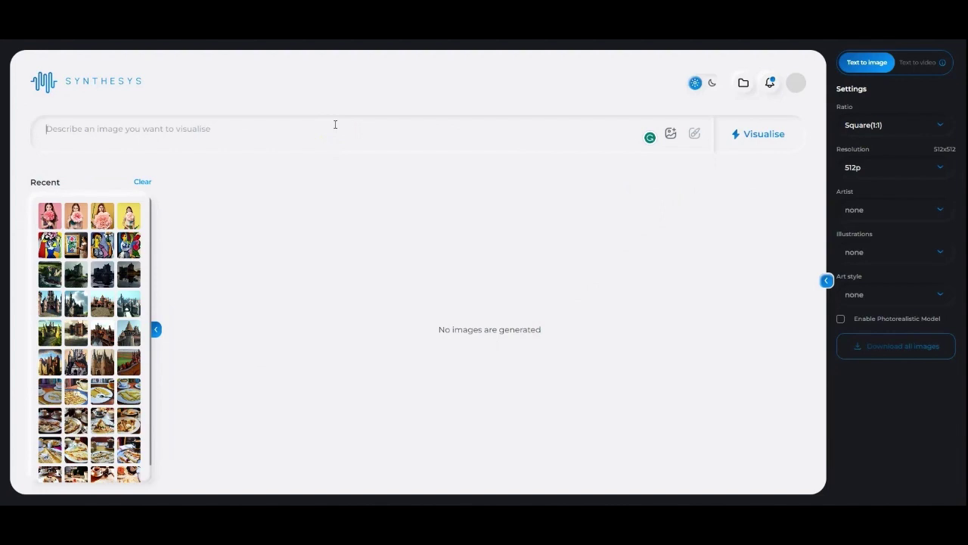
# - Enter the prompt 'Castle, green meadows, fantasy, vibrant, sunset, 4k, photorealistic' and browse artist styles without picking one
pyautogui.write('Castle, green meadows, fantasy, vibrant, sunset, 4k, photorealistic')
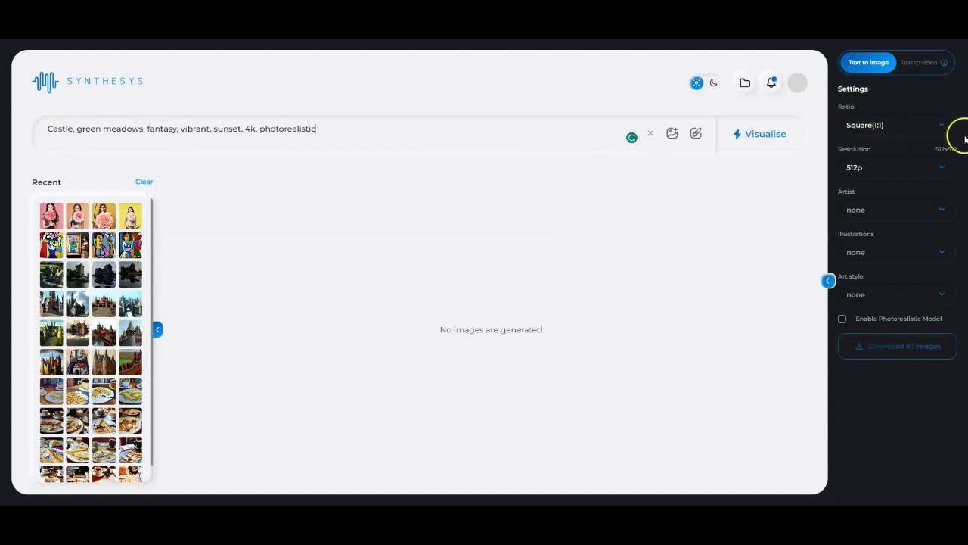
pyautogui.click(901, 212)
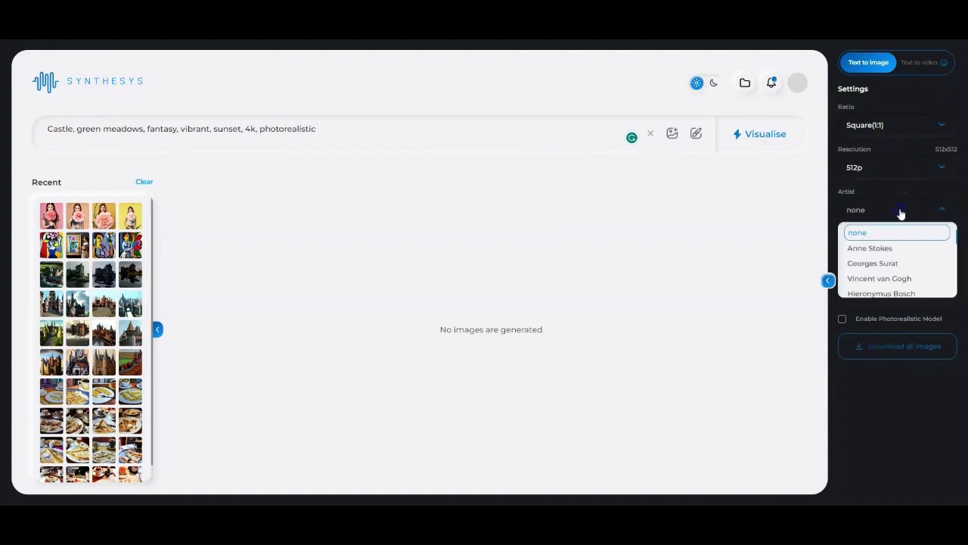
pyautogui.scroll(-2, 886, 255)
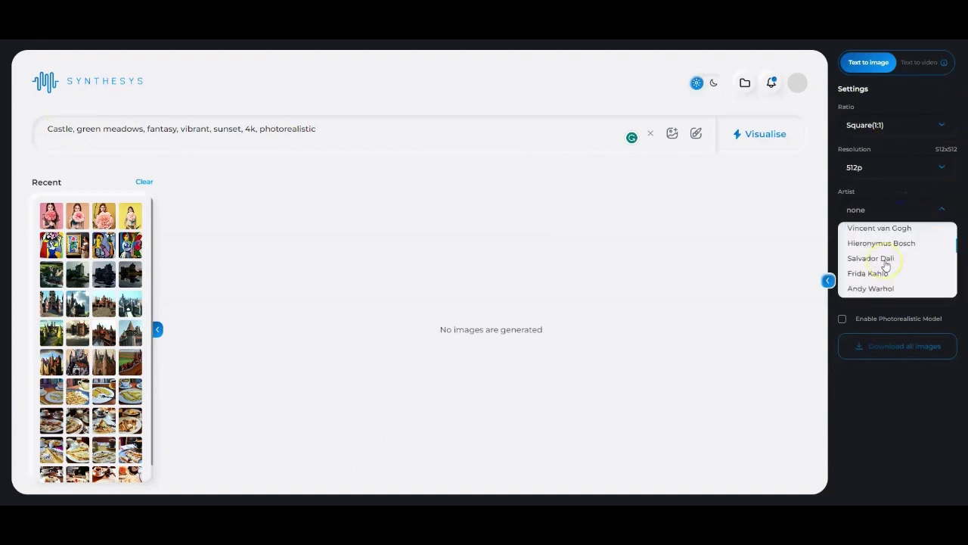
pyautogui.scroll(-3, 887, 263)
pyautogui.scroll(-2, 886, 261)
pyautogui.scroll(-2, 878, 257)
pyautogui.scroll(5, 885, 242)
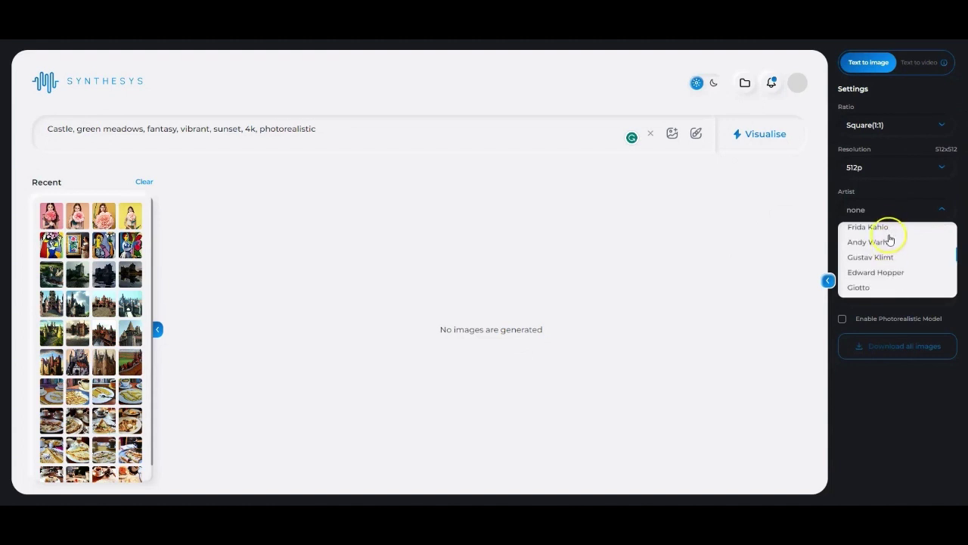
pyautogui.click(889, 212)
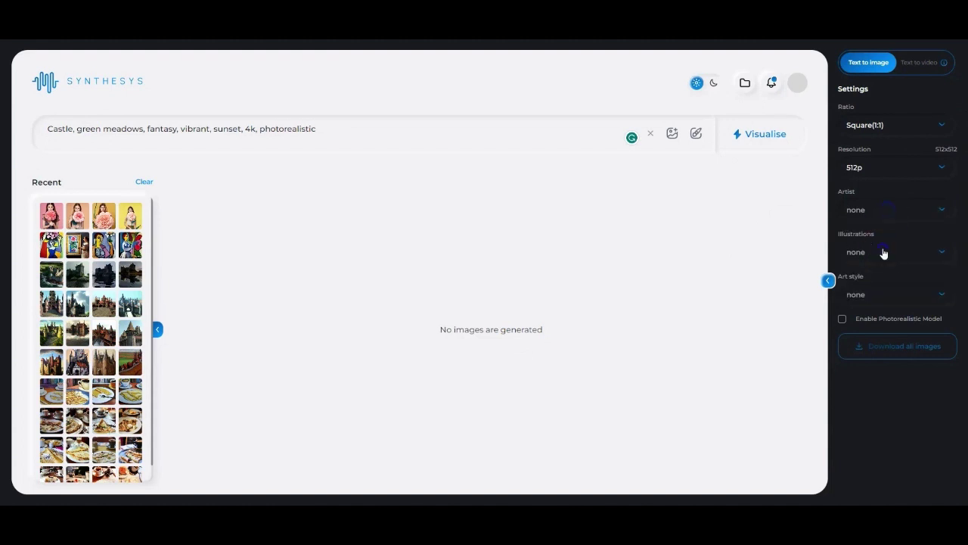
# - Browse the illustration and art style lists, leaving both unselected
pyautogui.click(883, 253)
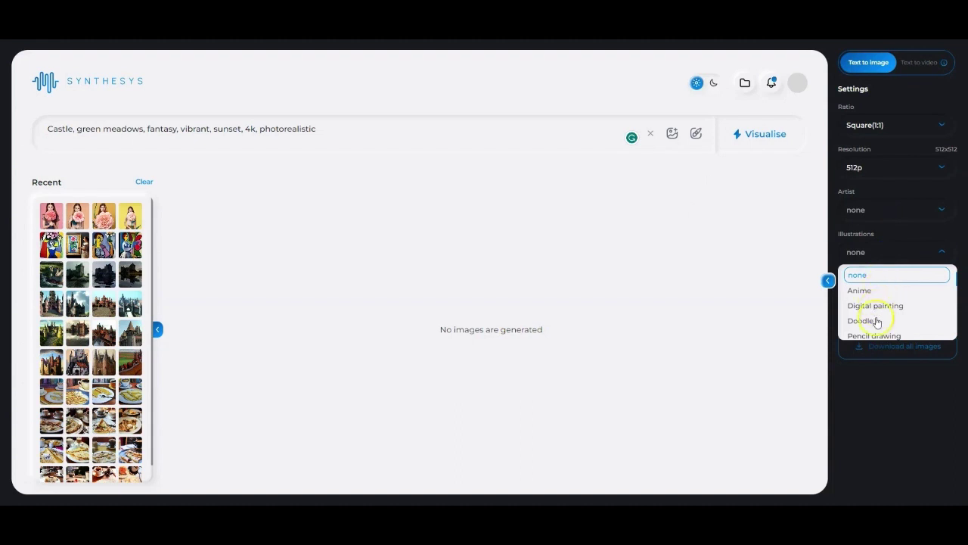
pyautogui.scroll(-2, 877, 312)
pyautogui.scroll(-2, 877, 312)
pyautogui.scroll(4, 877, 311)
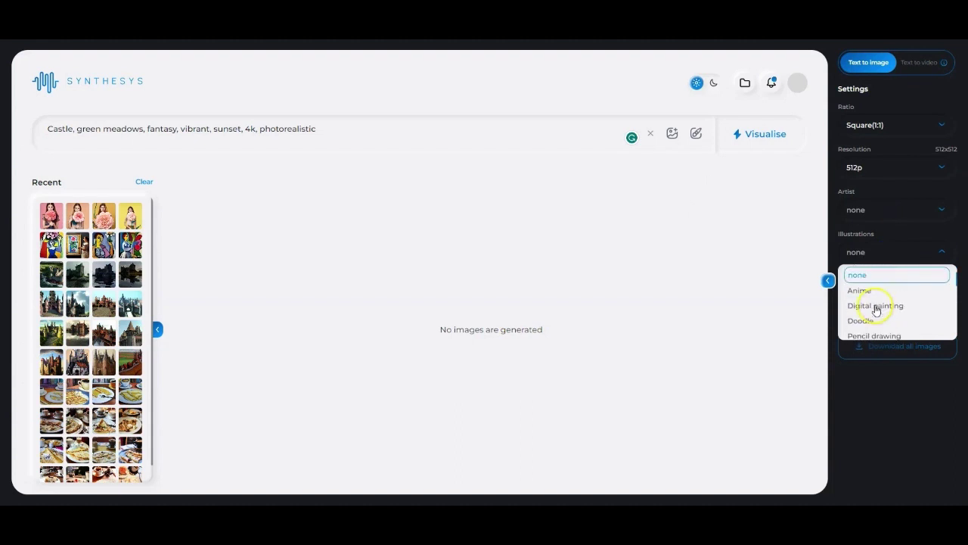
pyautogui.click(878, 253)
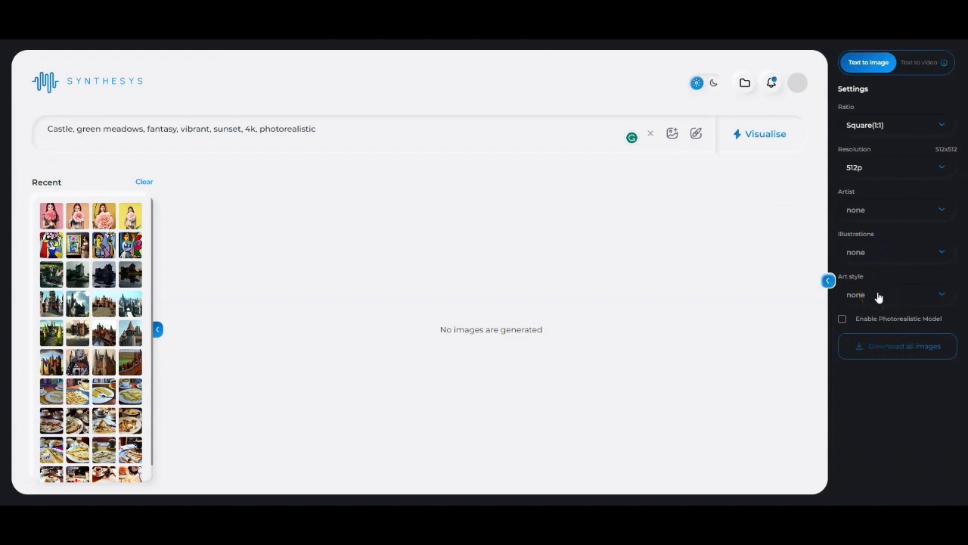
pyautogui.click(879, 296)
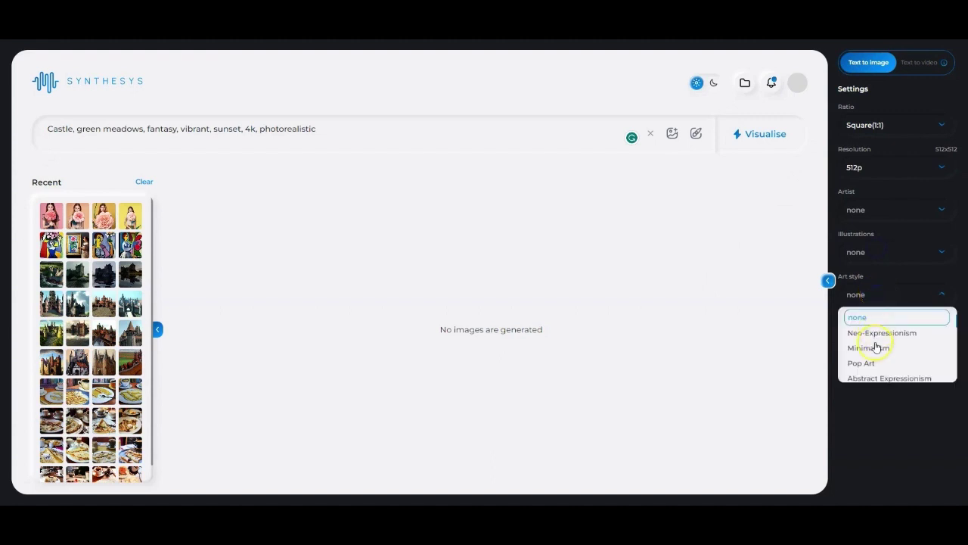
pyautogui.scroll(-3, 876, 346)
pyautogui.scroll(-3, 876, 346)
pyautogui.scroll(-3, 875, 344)
pyautogui.scroll(-3, 875, 325)
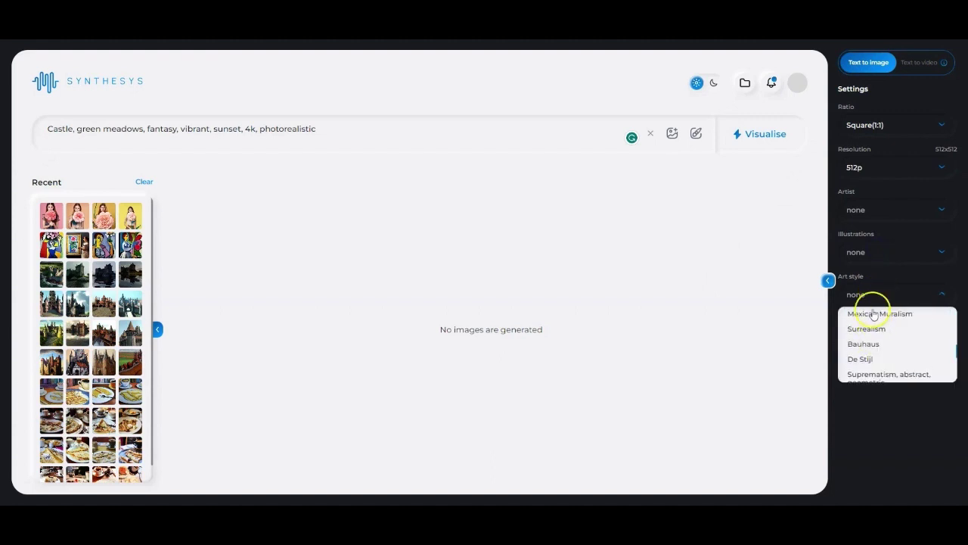
pyautogui.click(871, 300)
# - Enable the photorealistic model, set resolution to 1024p, and generate the images
pyautogui.click(841, 318)
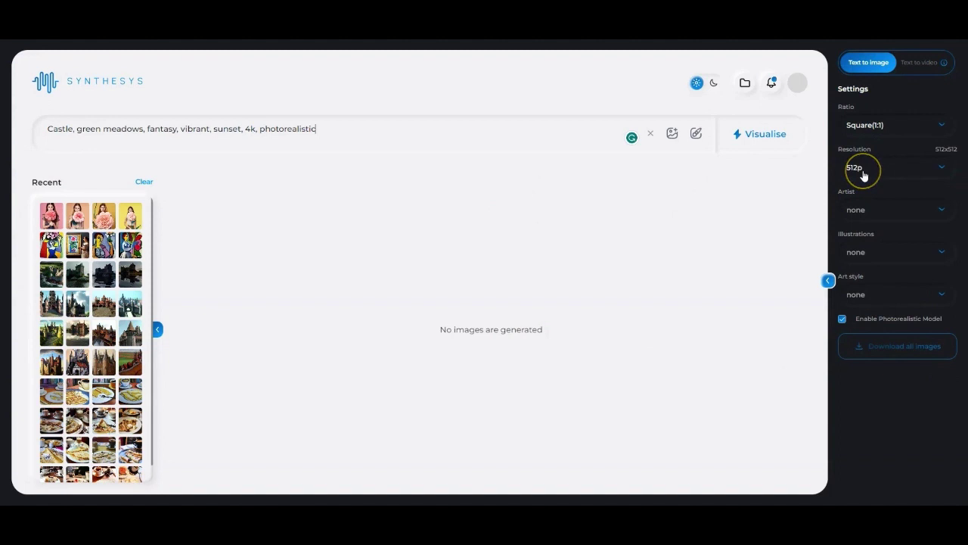
pyautogui.click(864, 170)
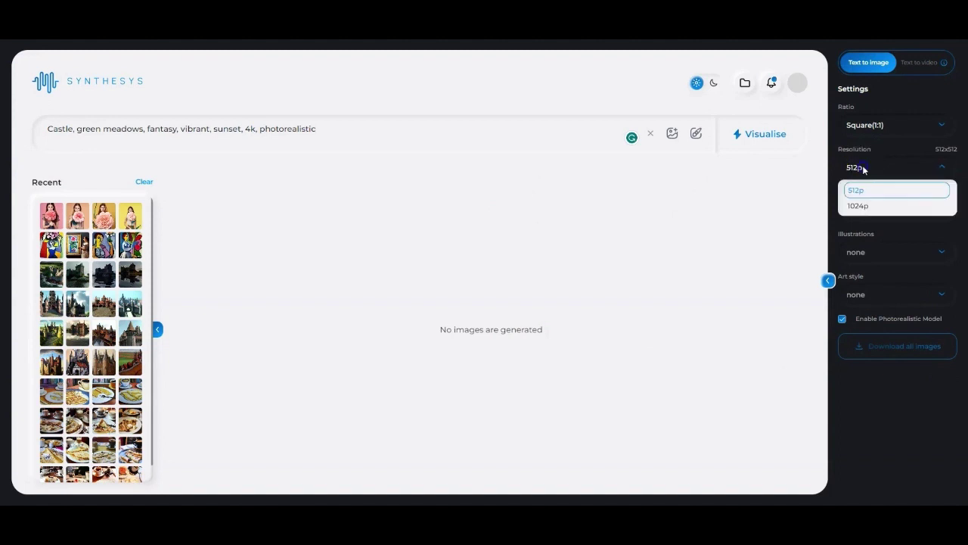
pyautogui.click(862, 207)
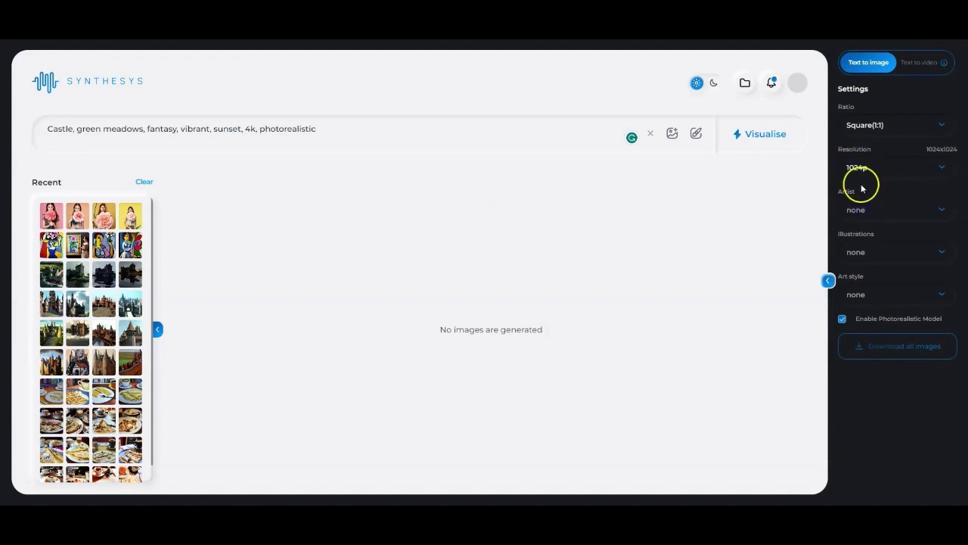
pyautogui.click(753, 140)
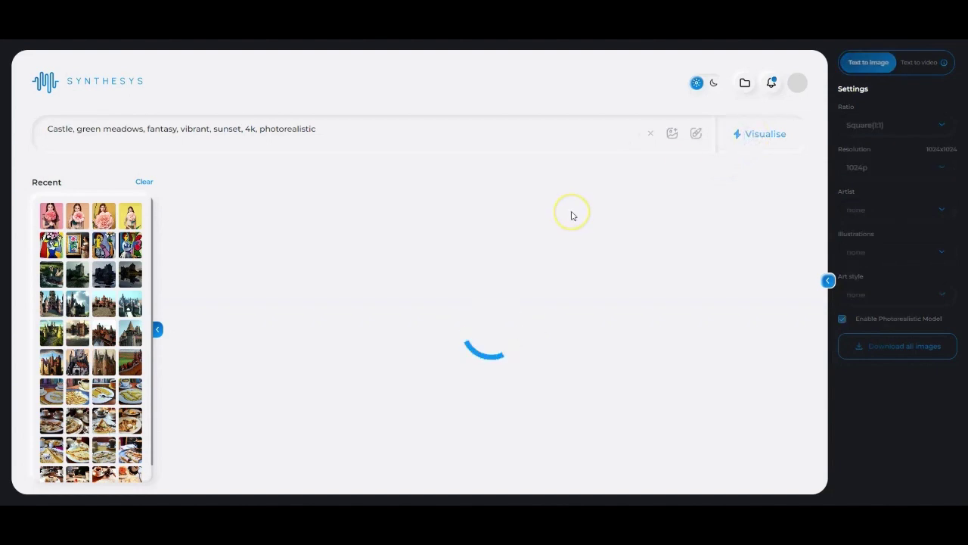
# - Scroll through the four castle images, then return Home via the SYNTHESYS logo
pyautogui.scroll(-2, 573, 220)
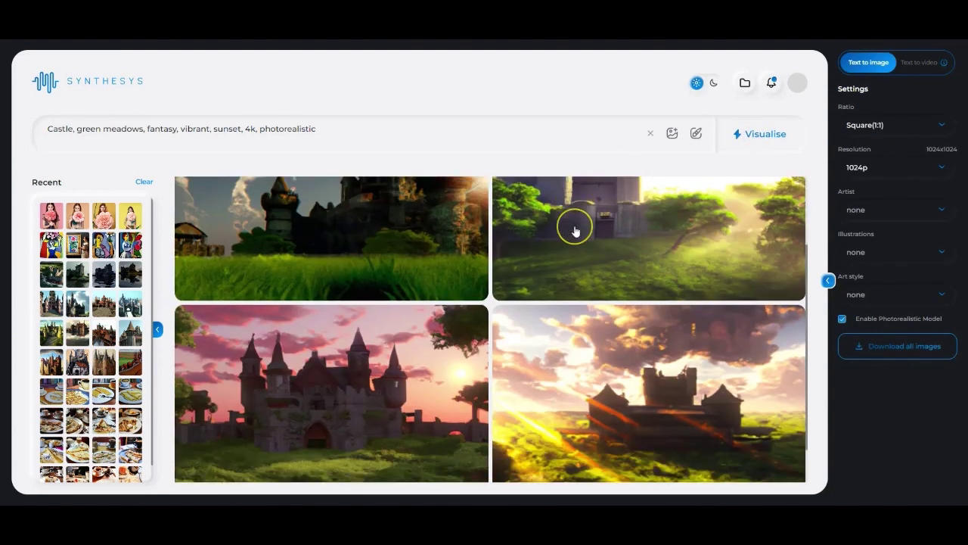
pyautogui.scroll(2, 574, 295)
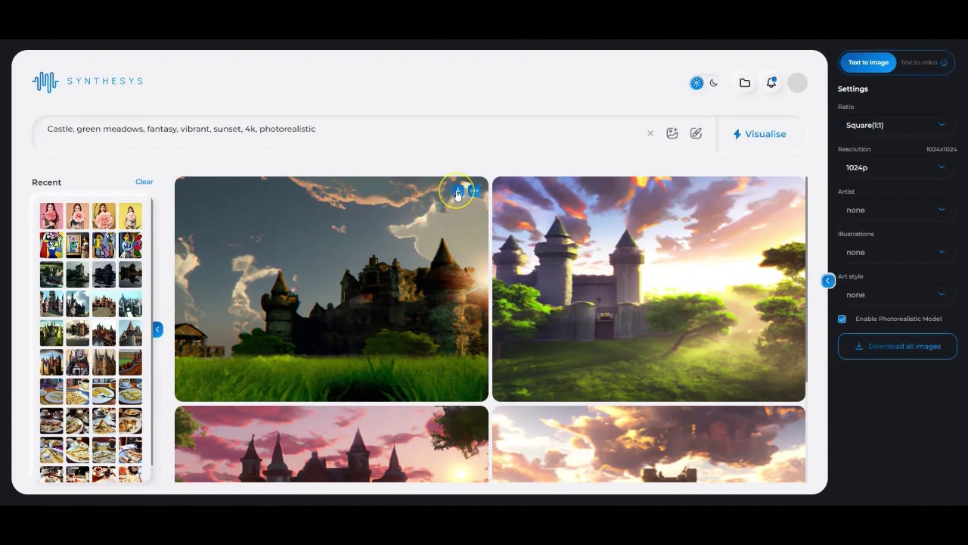
pyautogui.scroll(-2, 457, 194)
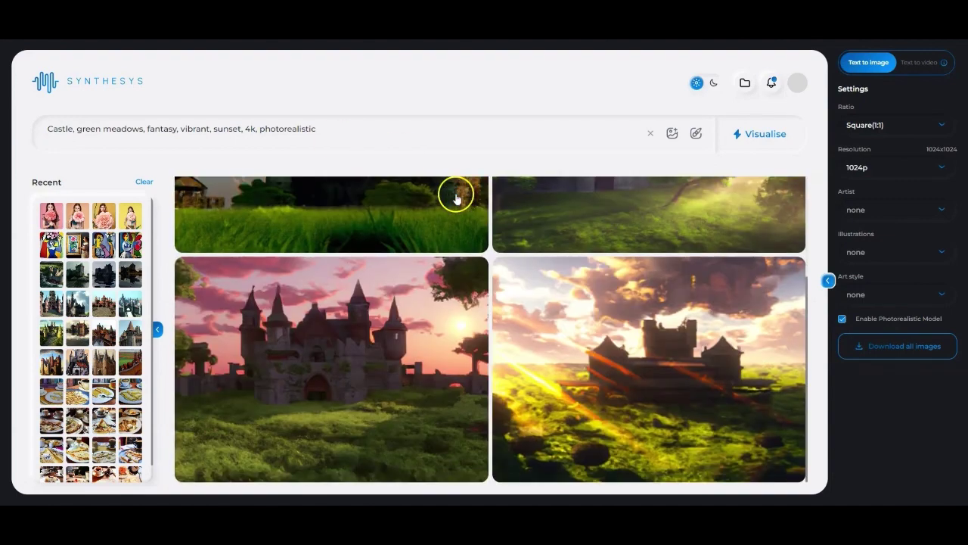
pyautogui.scroll(2, 432, 240)
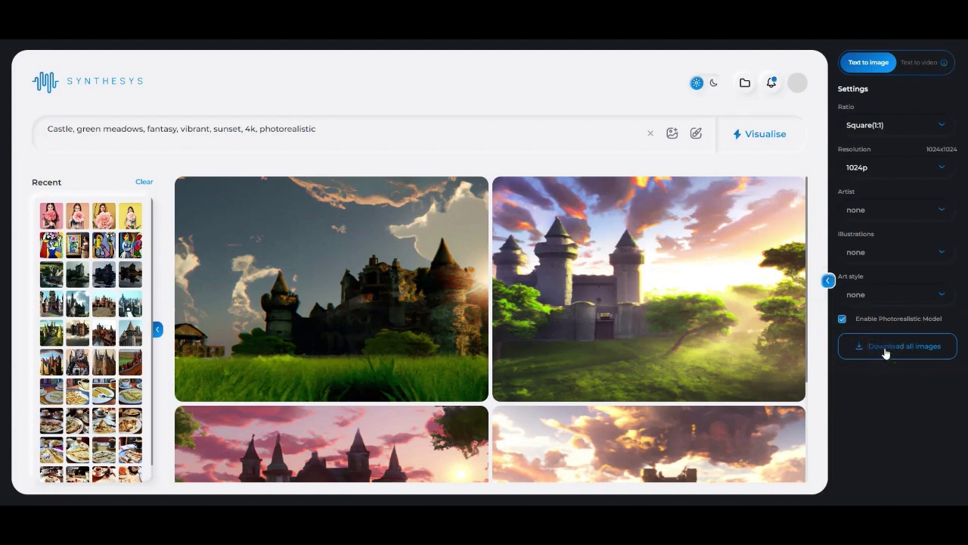
pyautogui.click(147, 77)
pyautogui.click(160, 84)
pyautogui.click(125, 82)
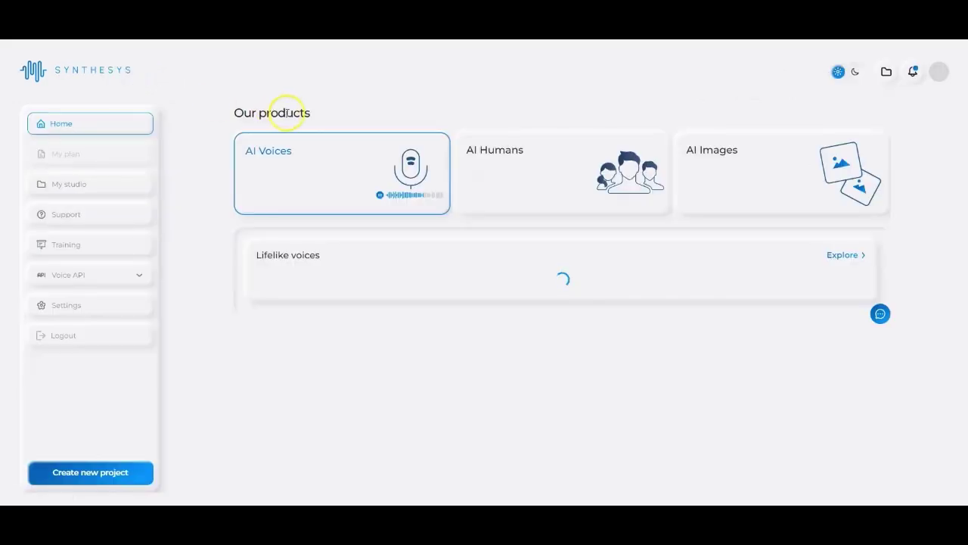